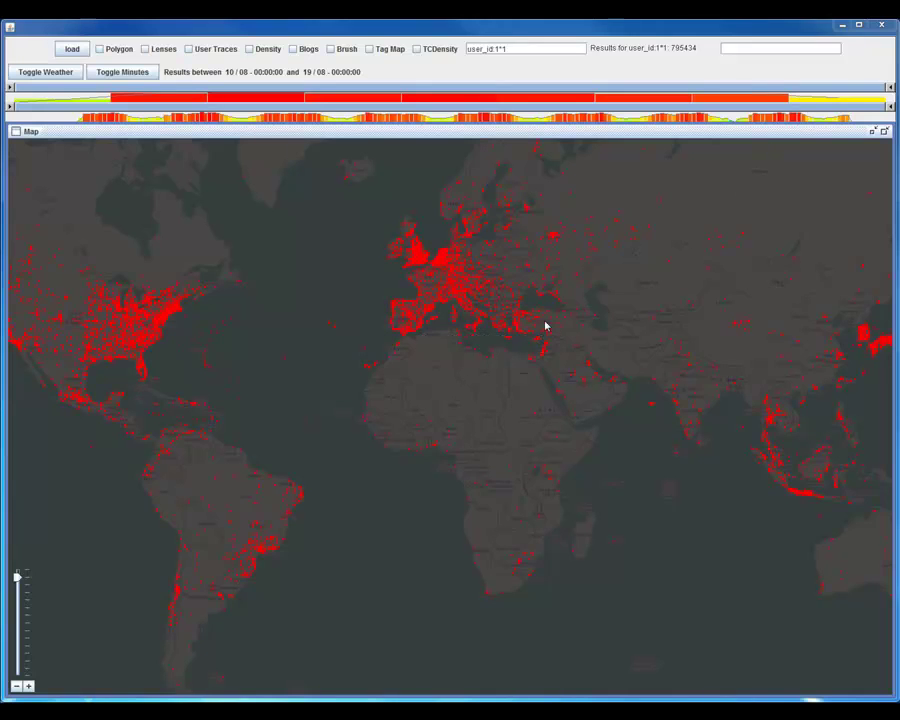
Narrow the tag map's hour range on 23/08 for the US east coast earthquake tags
scroll(552, 386, up, 2)
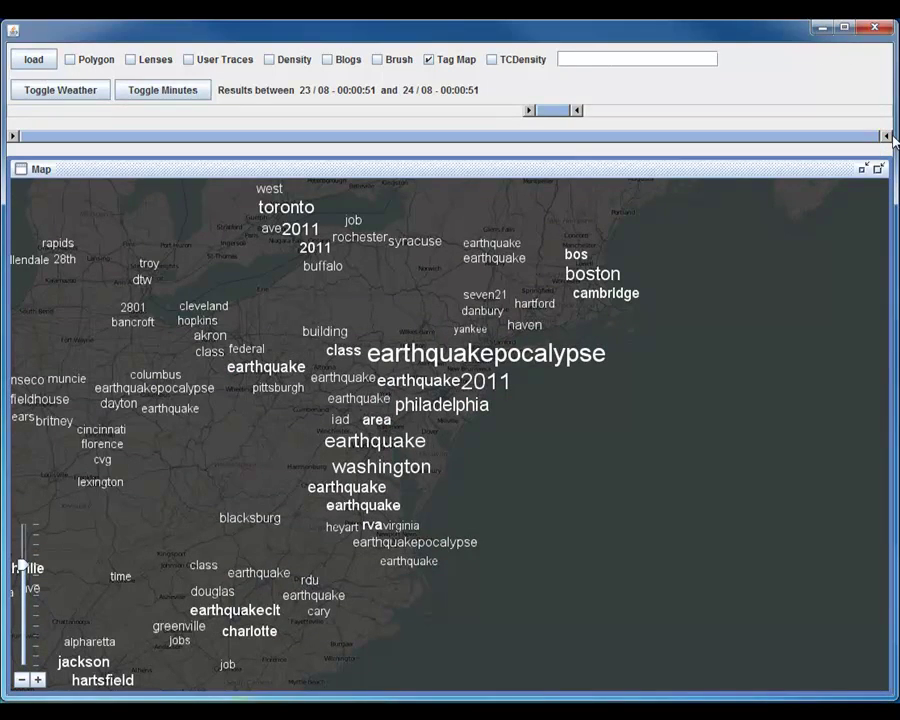
drag(893, 142, 633, 147)
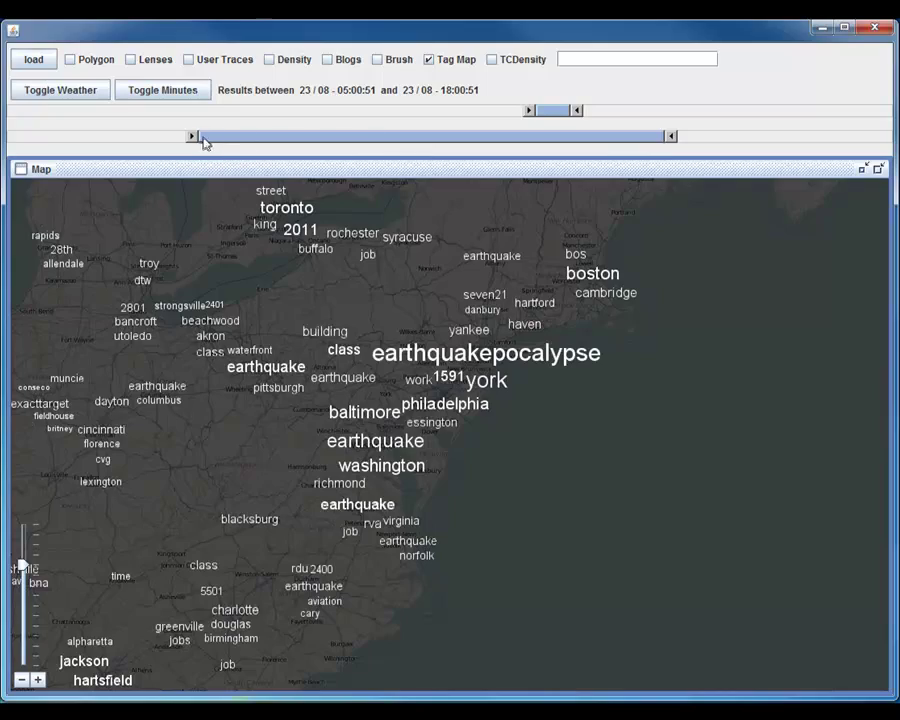
drag(203, 143, 628, 140)
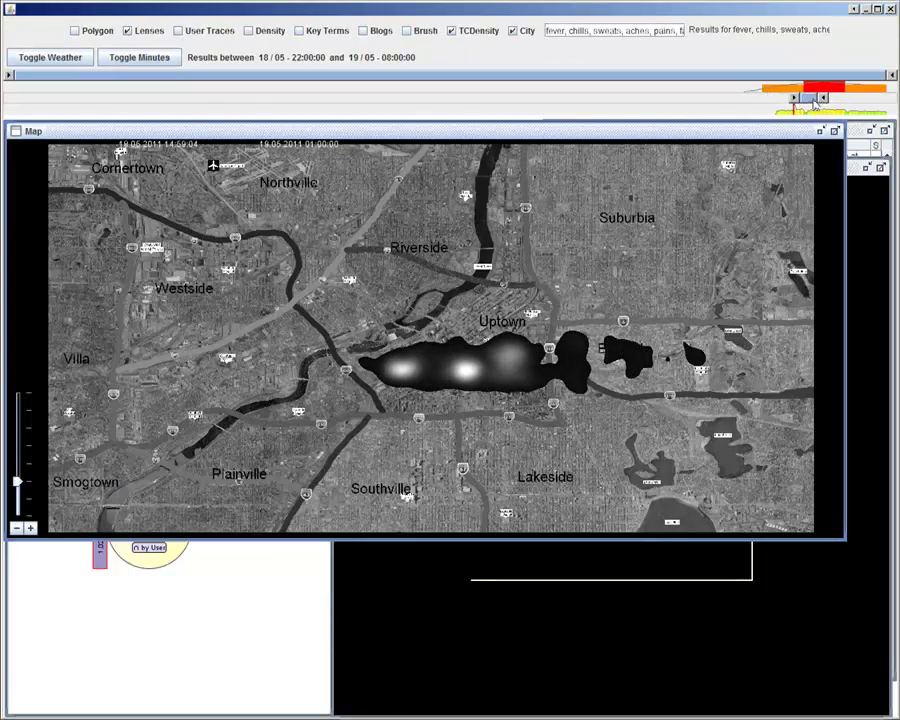
Set the symptom density map's time range to 17/05 22:00:00 through 20/05 18:00:00
drag(815, 104, 750, 102)
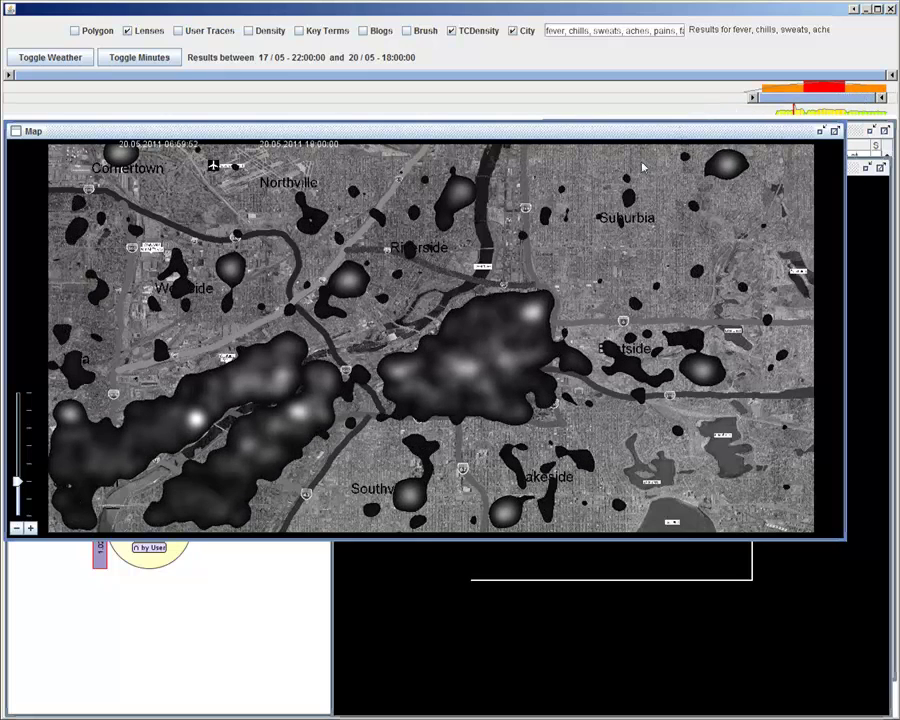
mouse_move(443, 226)
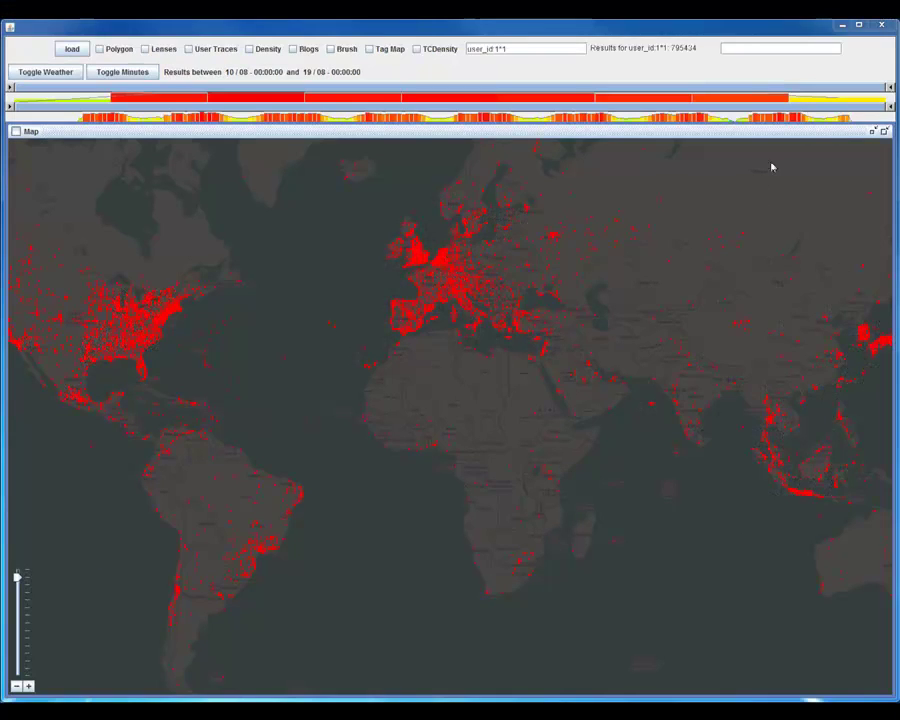
Examine the distribution of messages across Spain, France and the rest of western Europe on the world map
scroll(552, 386, up, 2)
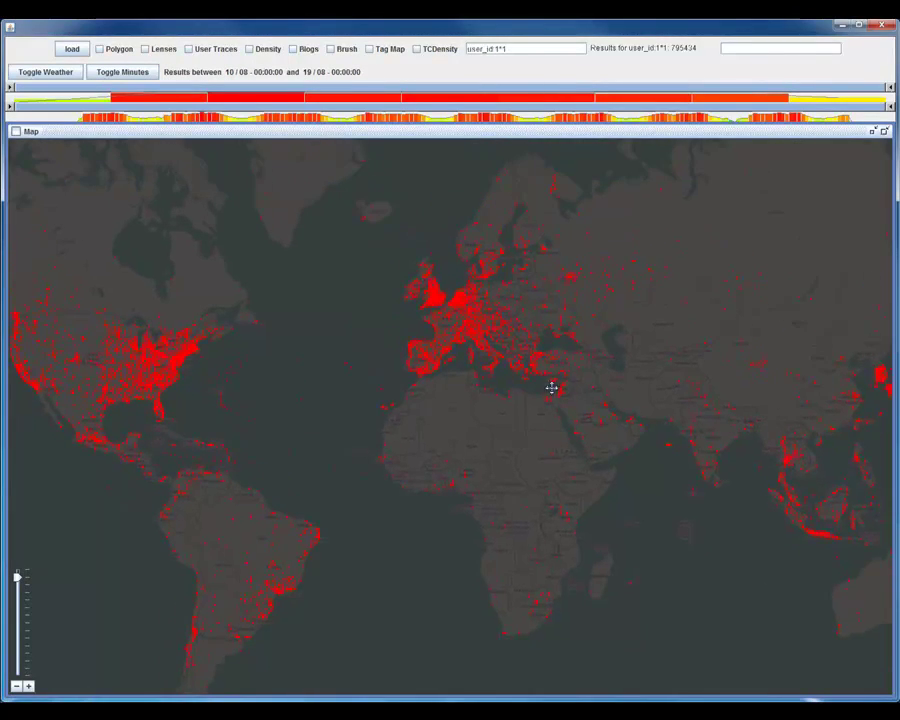
scroll(490, 353, up, 3)
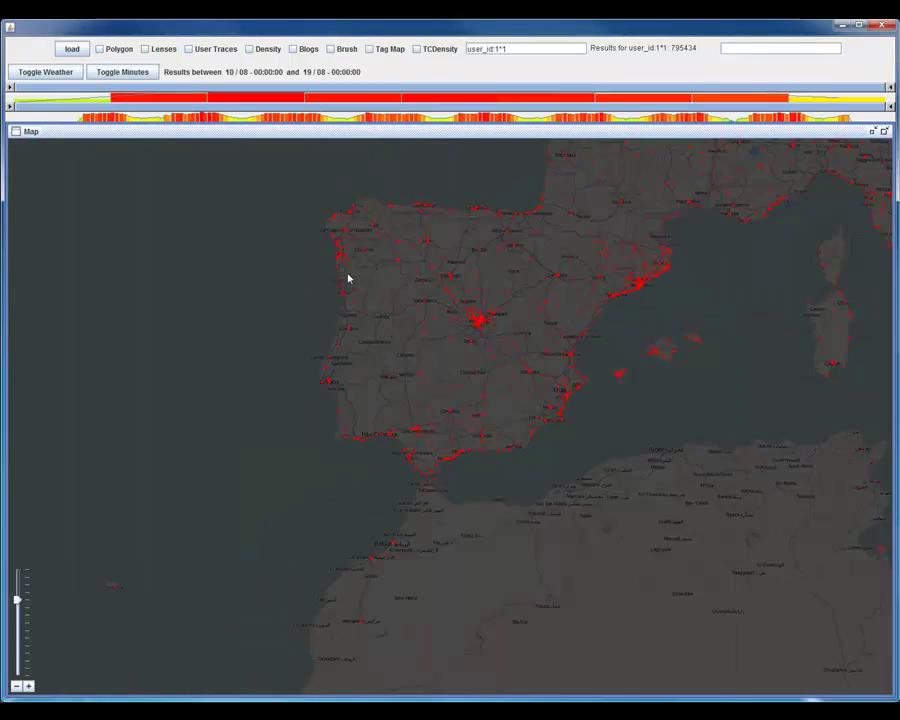
drag(422, 249, 337, 452)
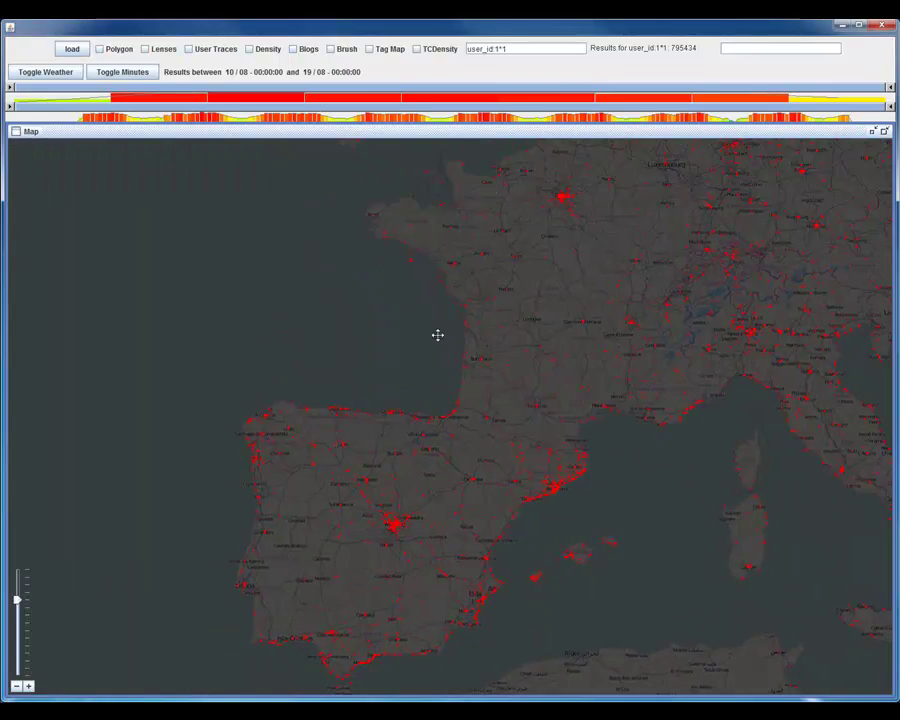
drag(438, 334, 383, 543)
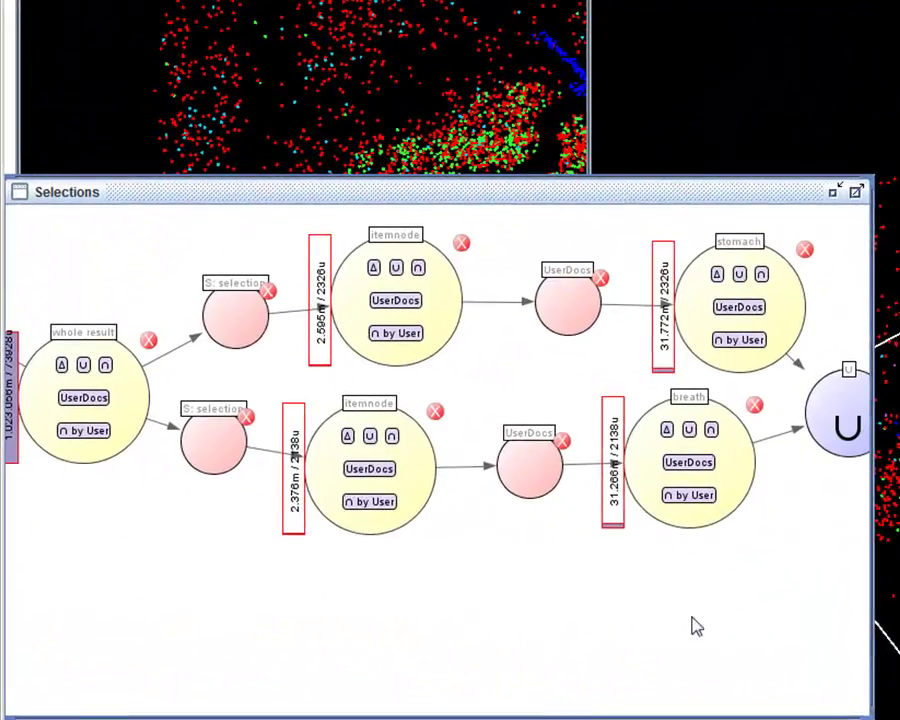
Highlight the results of the "breath" node from the selection graph in the other views
drag(690, 624, 473, 621)
right_click(537, 467)
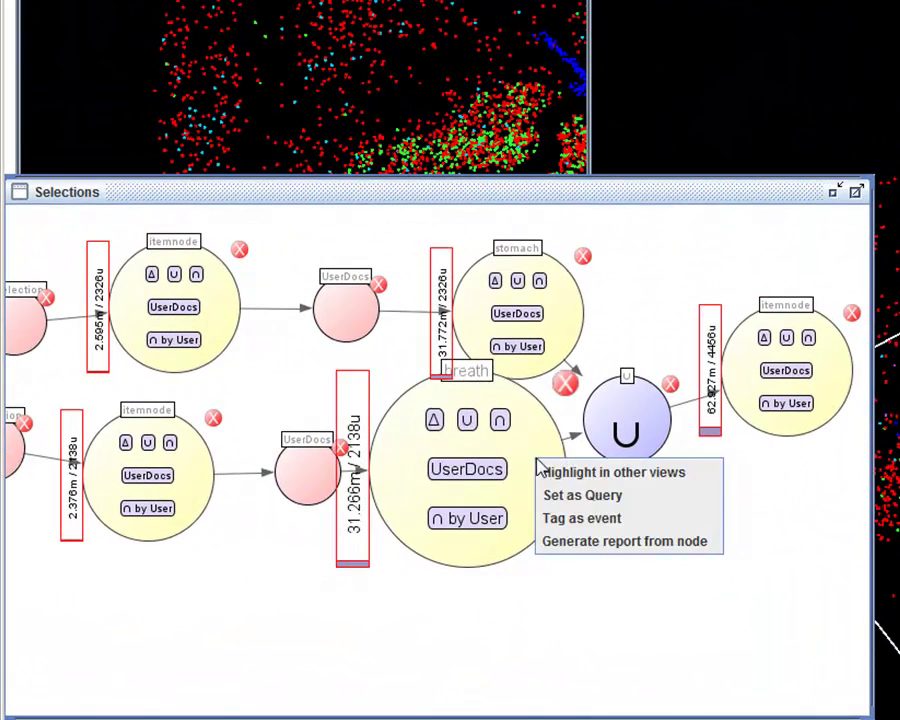
click(612, 480)
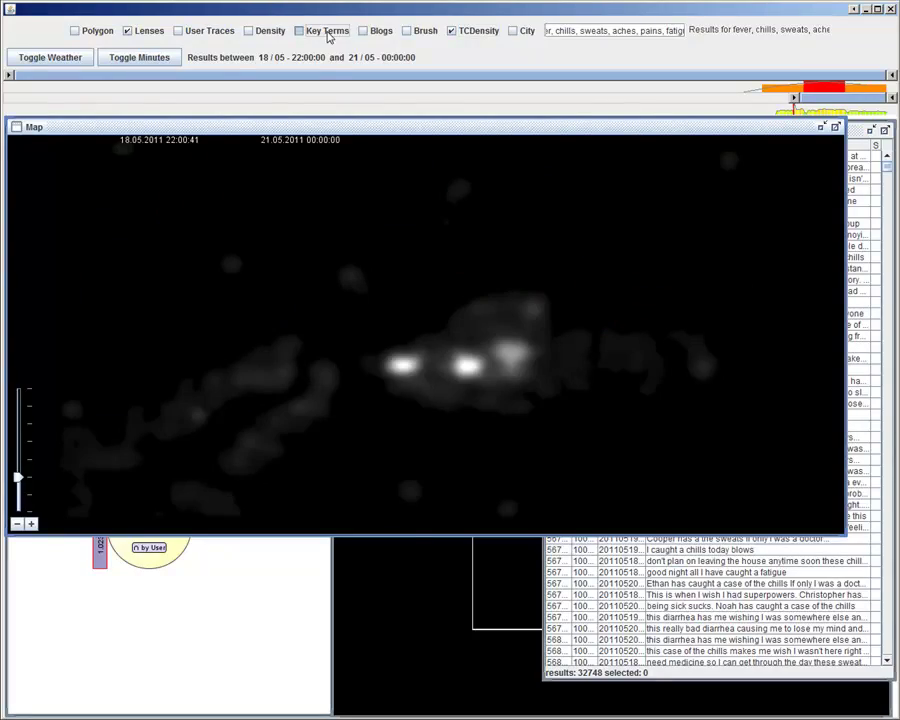
Overlay the key terms on the density map and show the density for the term "truck"
click(327, 33)
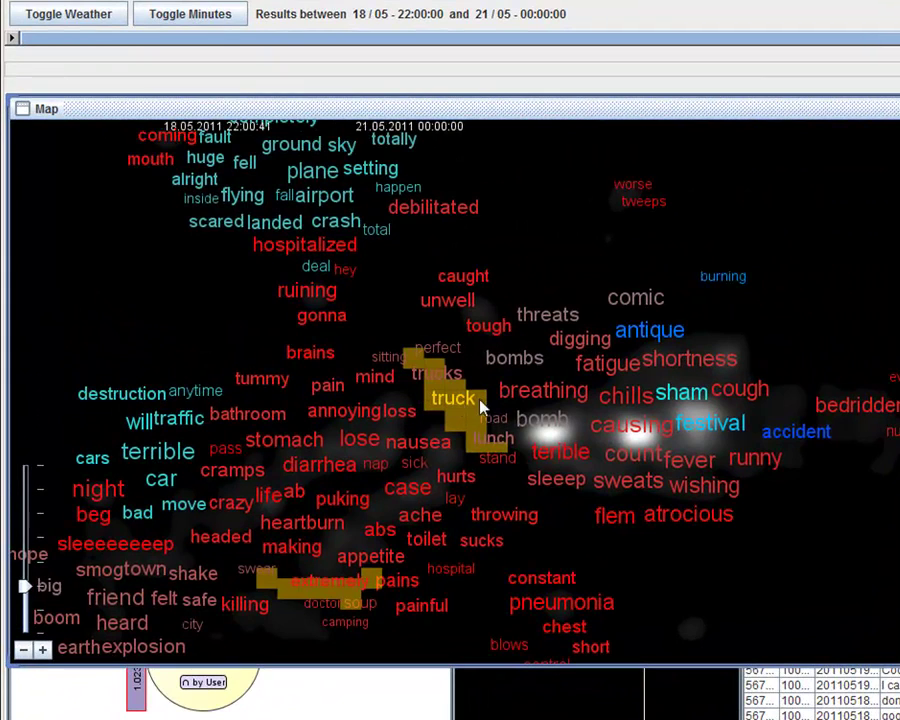
scroll(458, 400, up, 1)
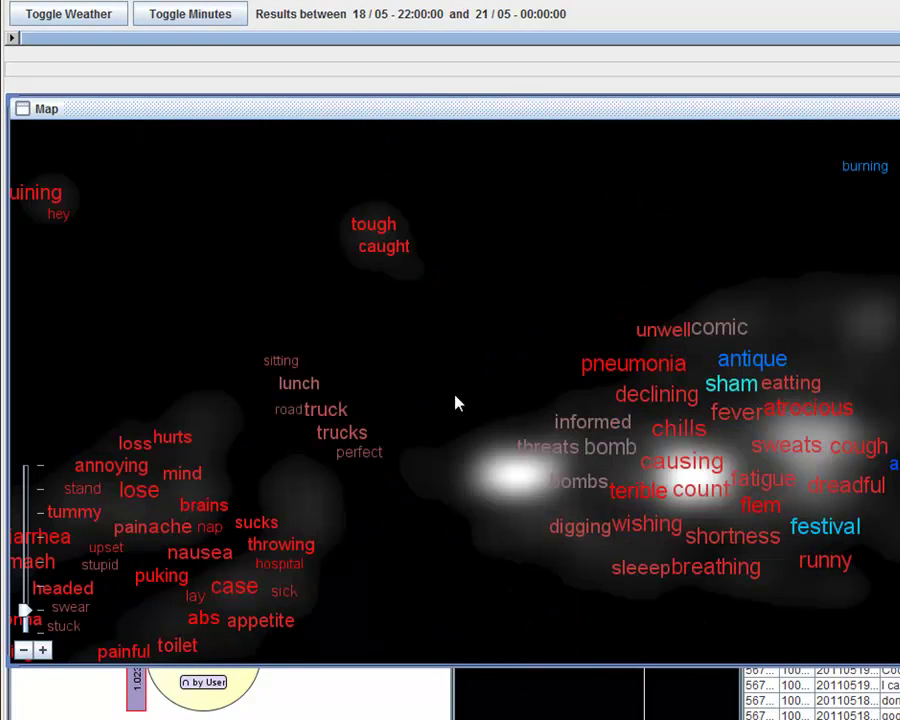
click(318, 412)
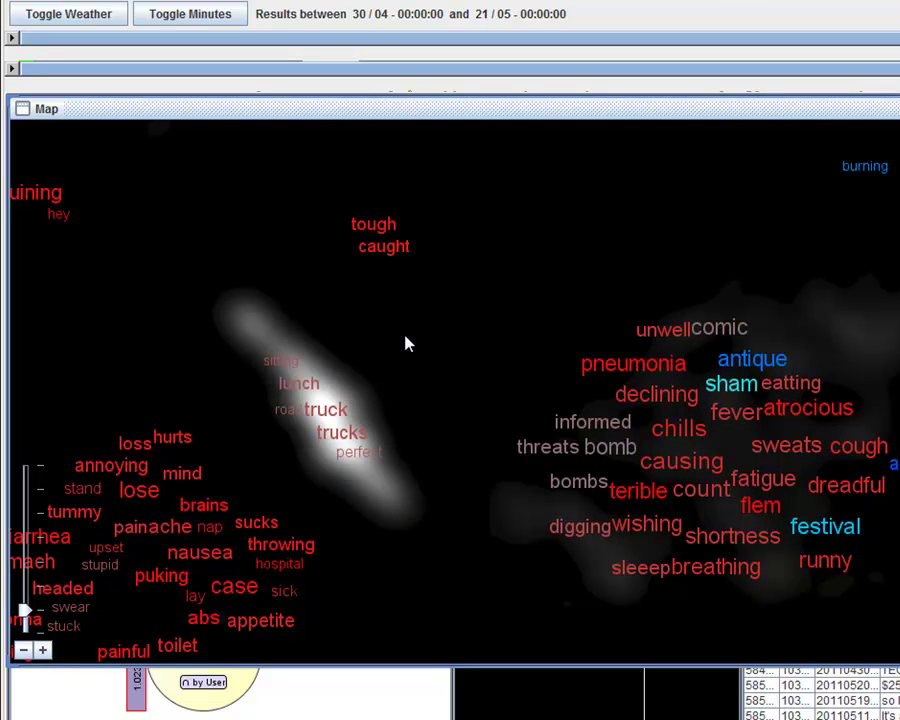
scroll(428, 390, down, 1)
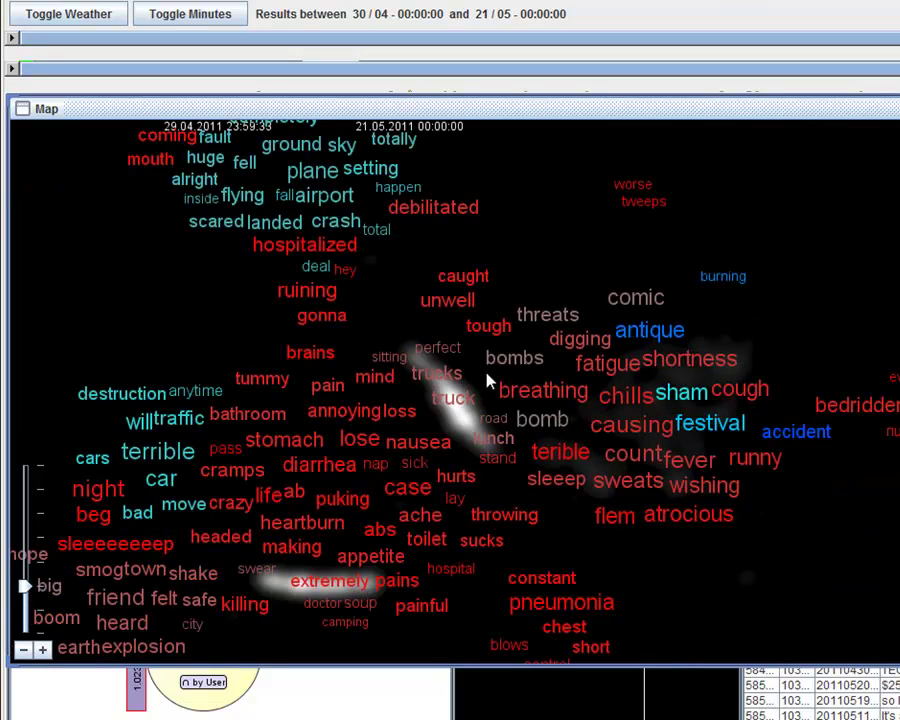
scroll(488, 376, down, 1)
scroll(499, 383, up, 1)
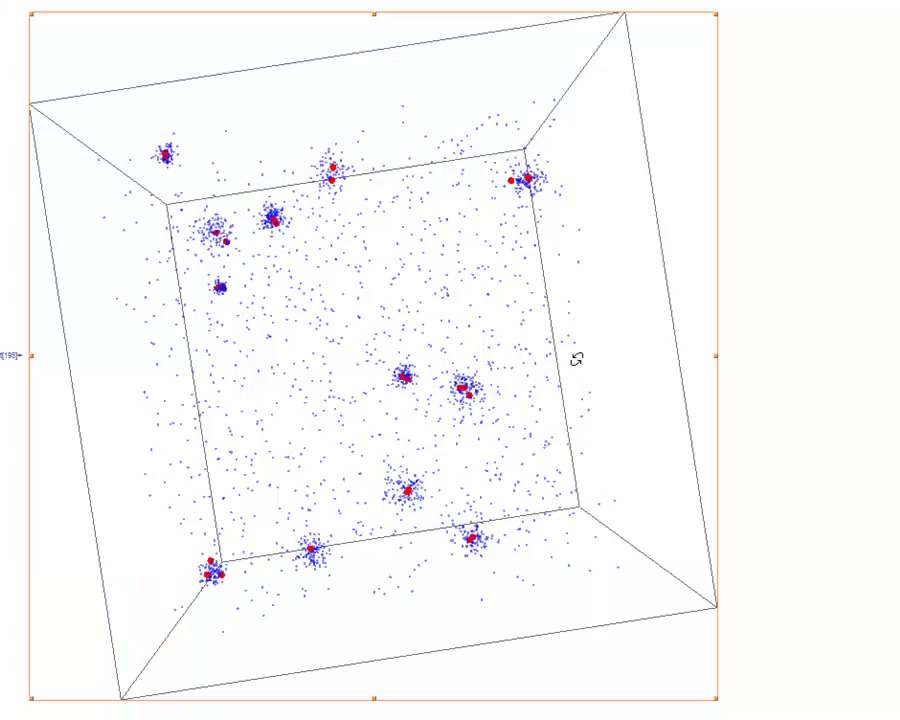
Rotate the 3D point cloud to inspect its clusters from another angle
drag(573, 358, 191, 432)
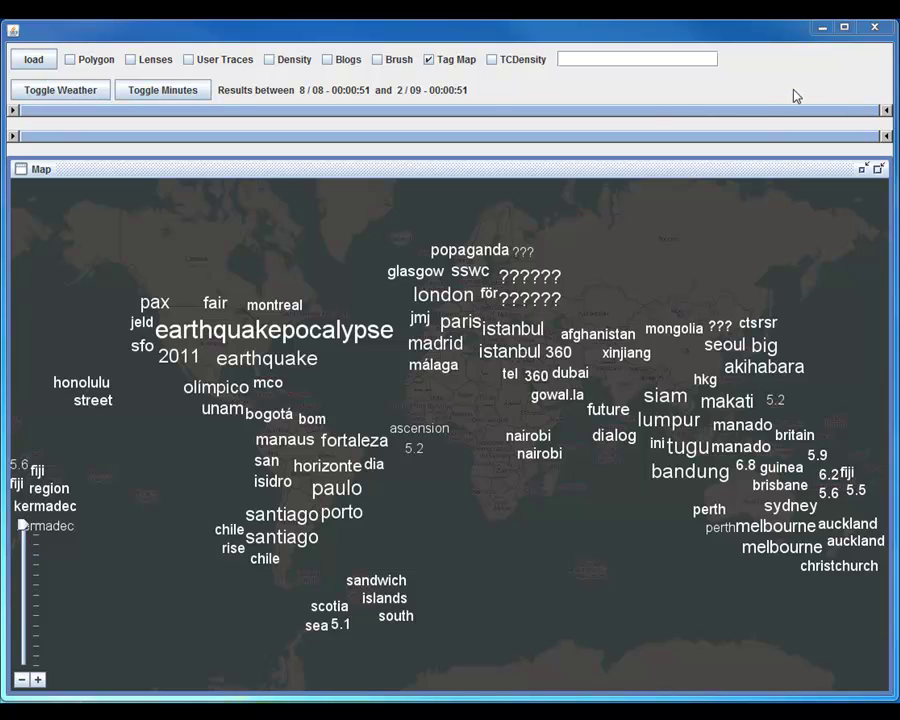
Restrict the world tag map's date range to 23/08 00:00:51 through 24/08 00:00:51
drag(885, 110, 558, 120)
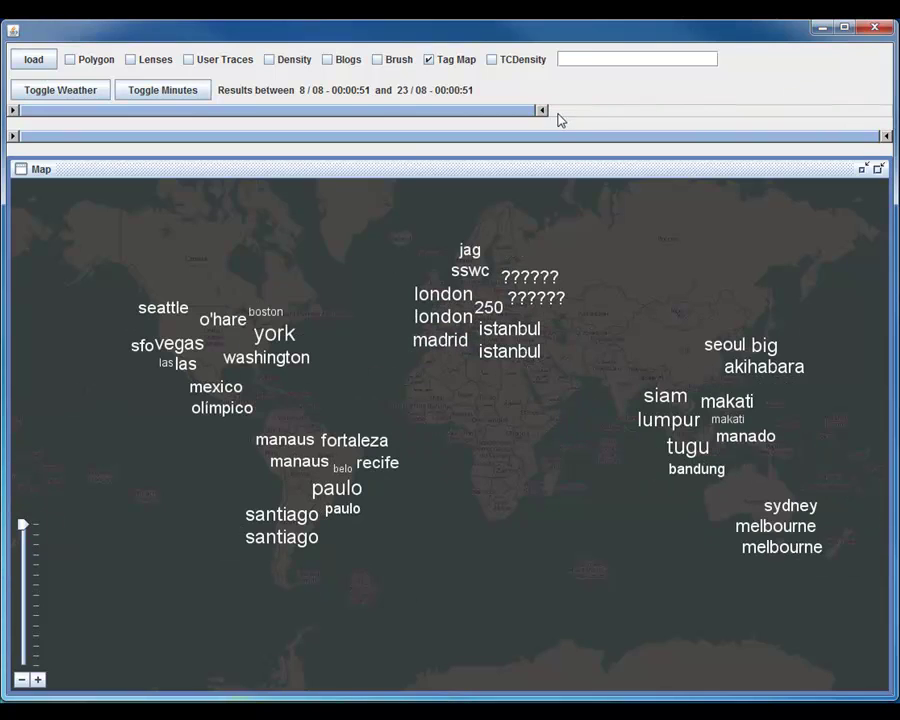
drag(11, 113, 512, 124)
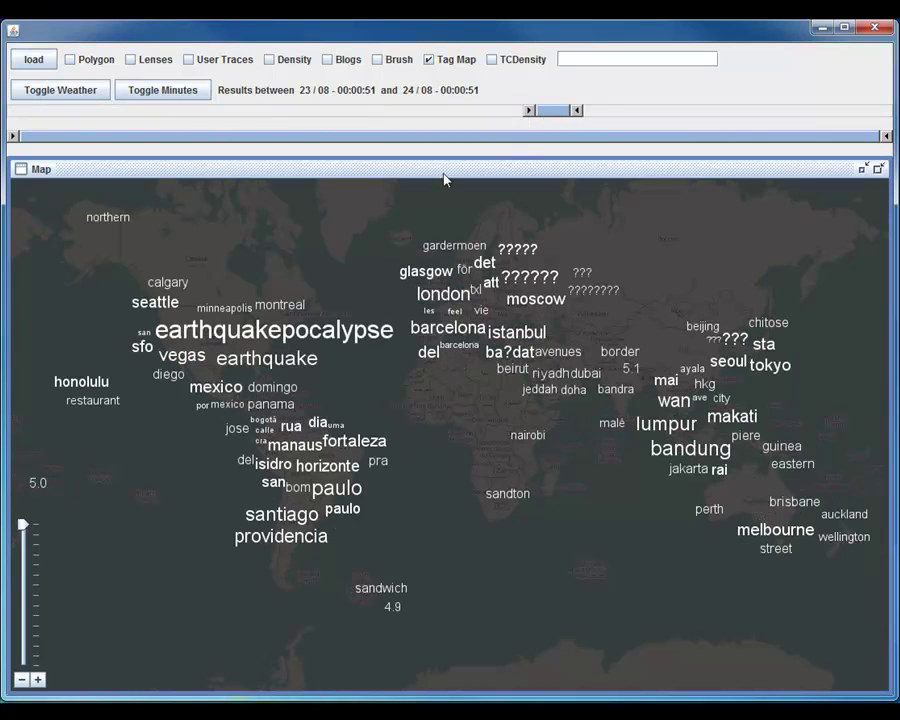
Examine the tags along the US east coast around New York and Washington up close
drag(372, 234, 490, 192)
scroll(465, 239, up, 1)
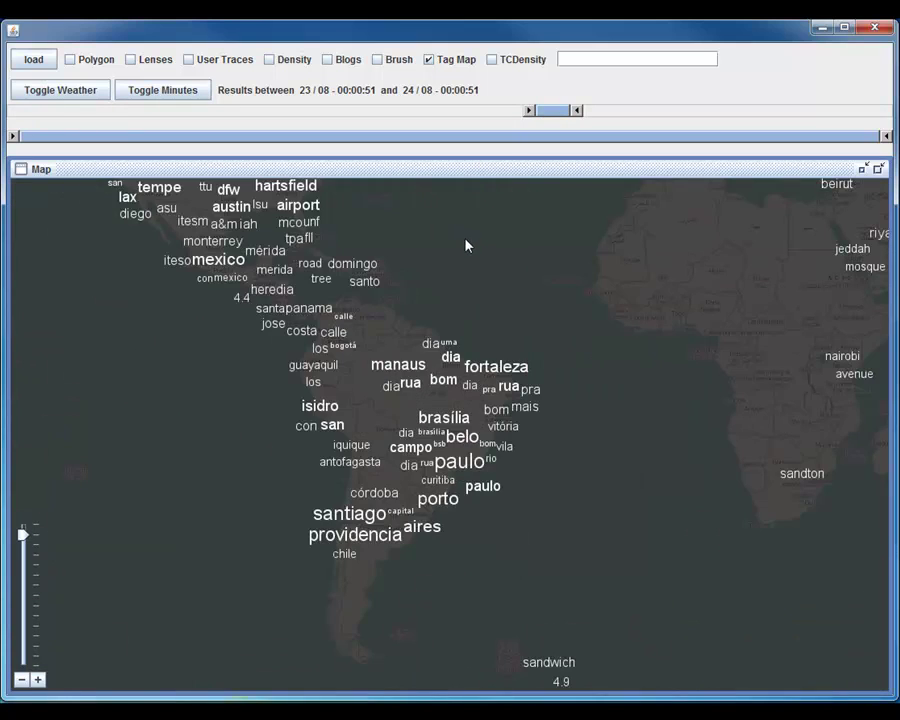
drag(465, 245, 491, 405)
scroll(356, 392, up, 2)
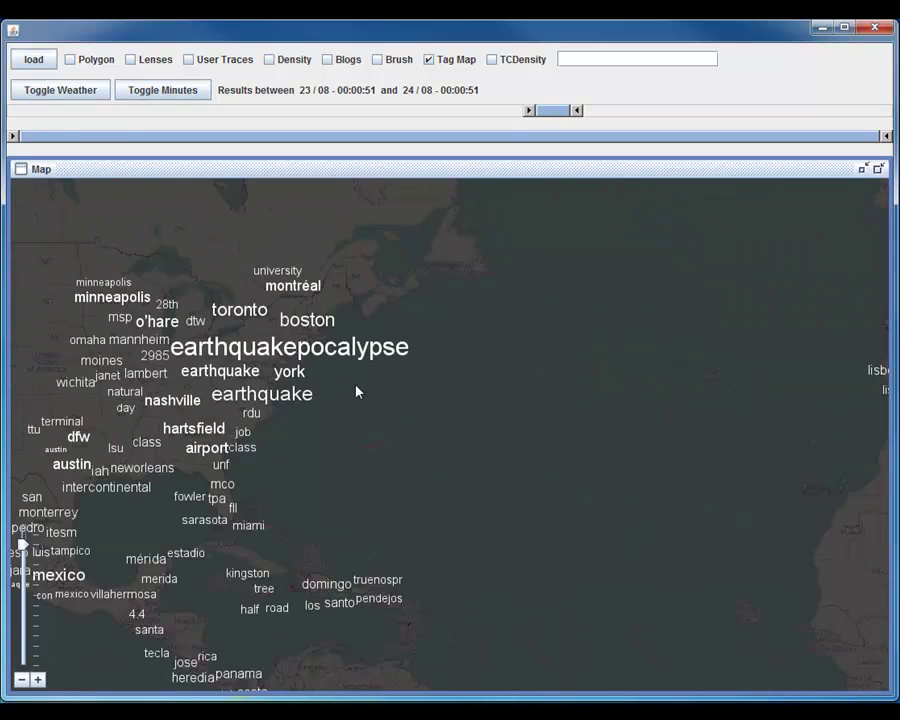
scroll(356, 392, up, 1)
drag(323, 362, 552, 423)
scroll(353, 362, up, 1)
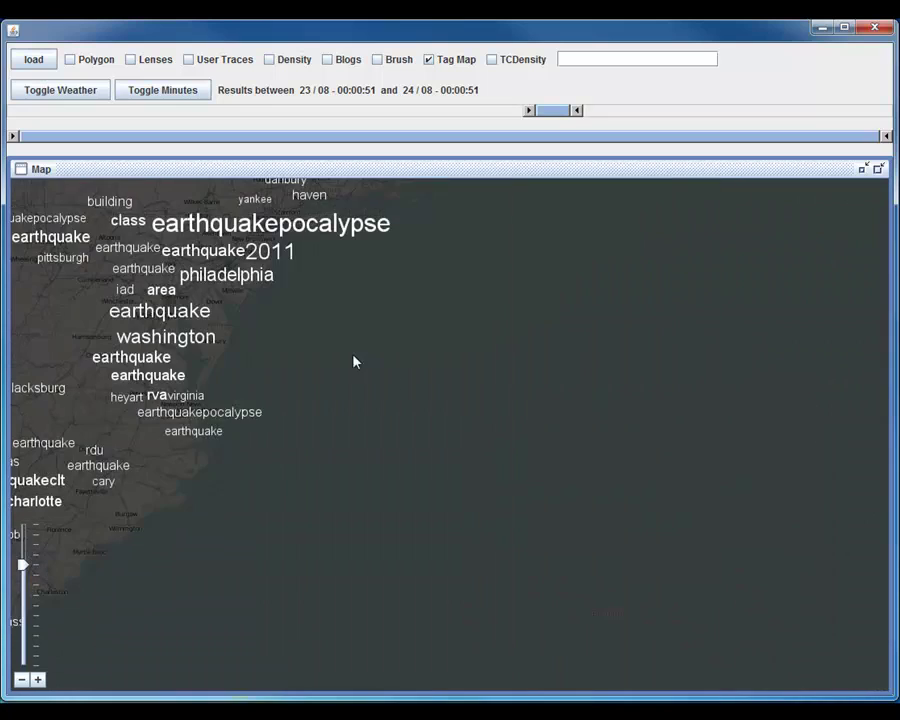
drag(355, 362, 571, 493)
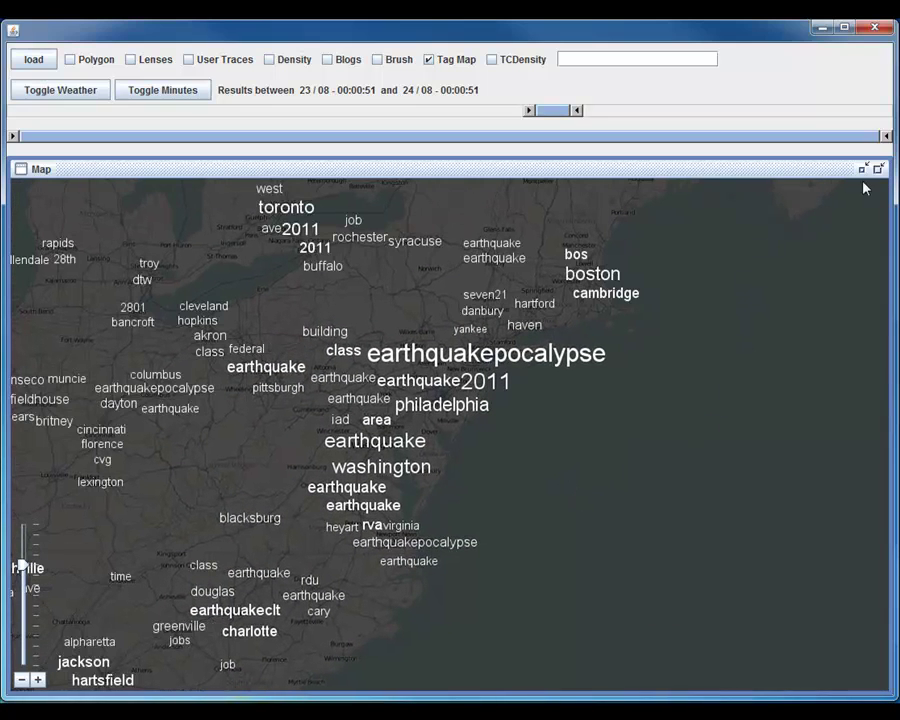
Narrow the time range within 23/08 to 21:00:51 through 22:00:51
drag(886, 137, 633, 149)
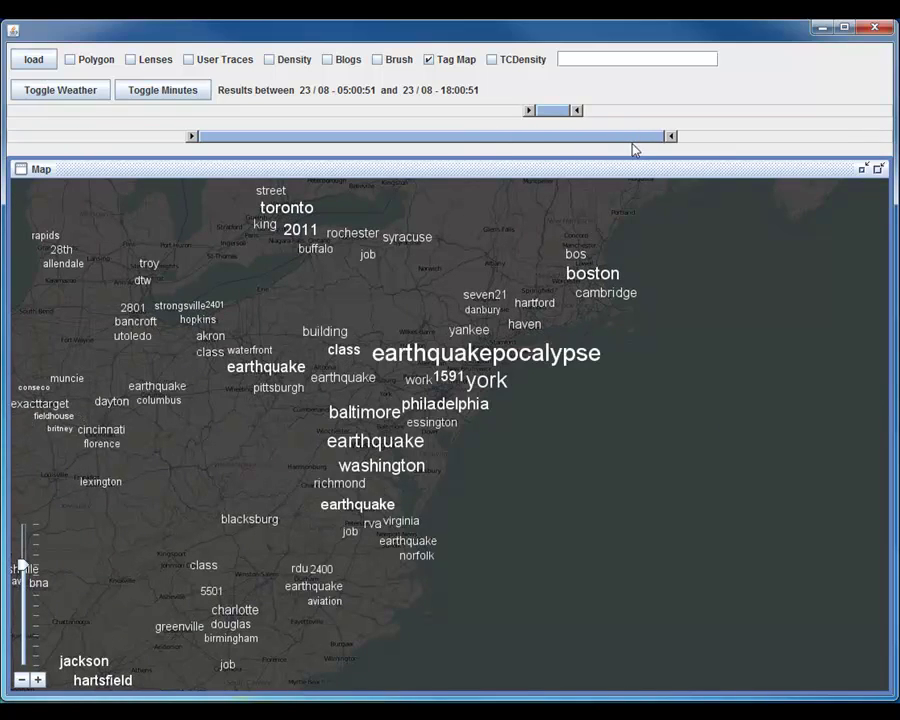
drag(201, 137, 782, 148)
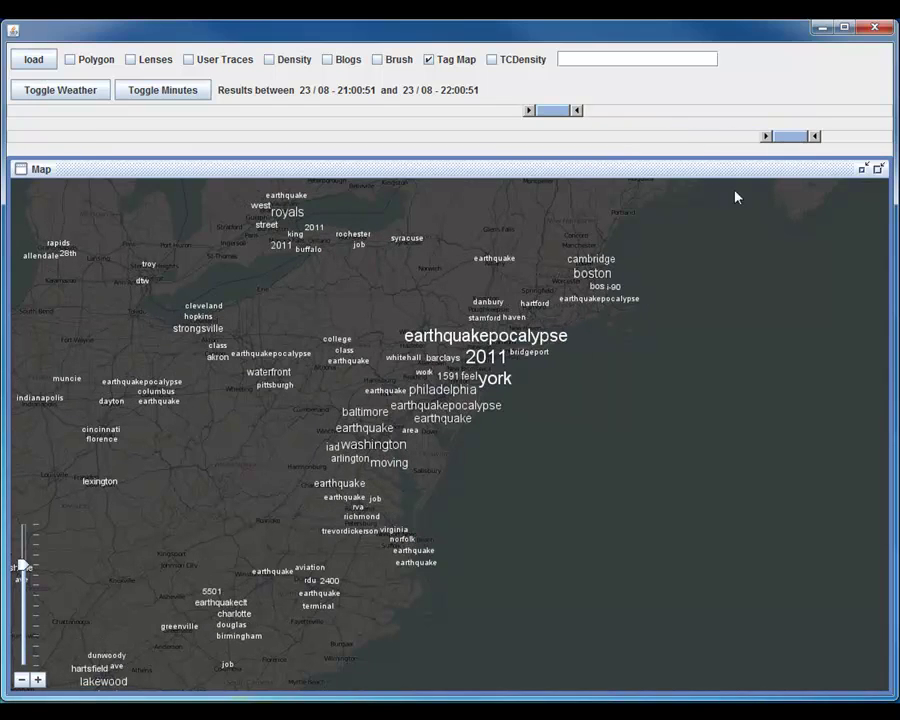
Isolate the occurrences of the tag "earthquakepocalypse" and then those of "earthquake" on the east coast map
click(553, 341)
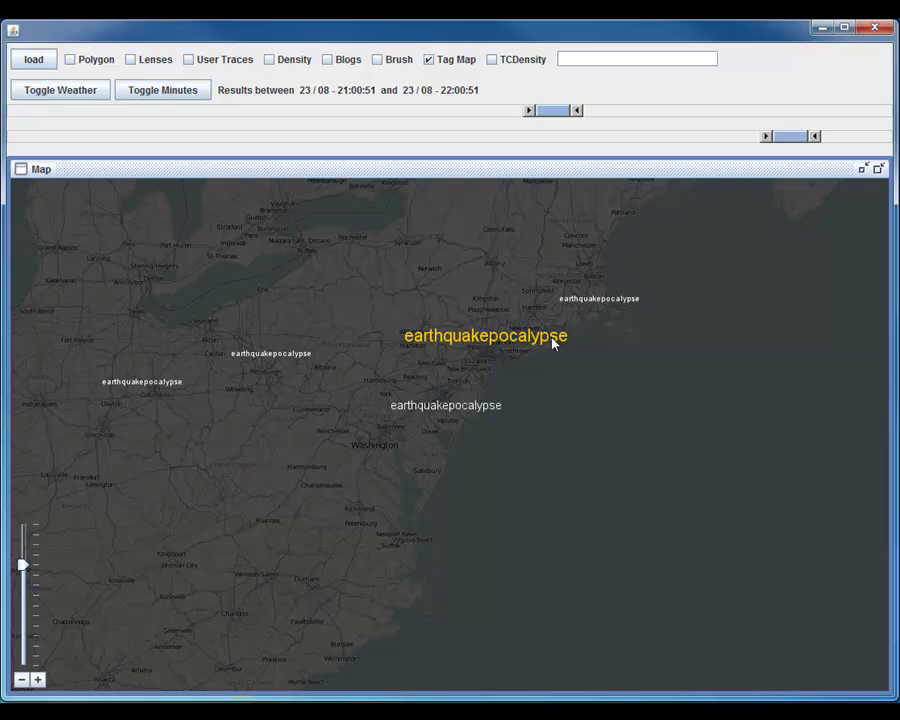
click(553, 341)
click(467, 424)
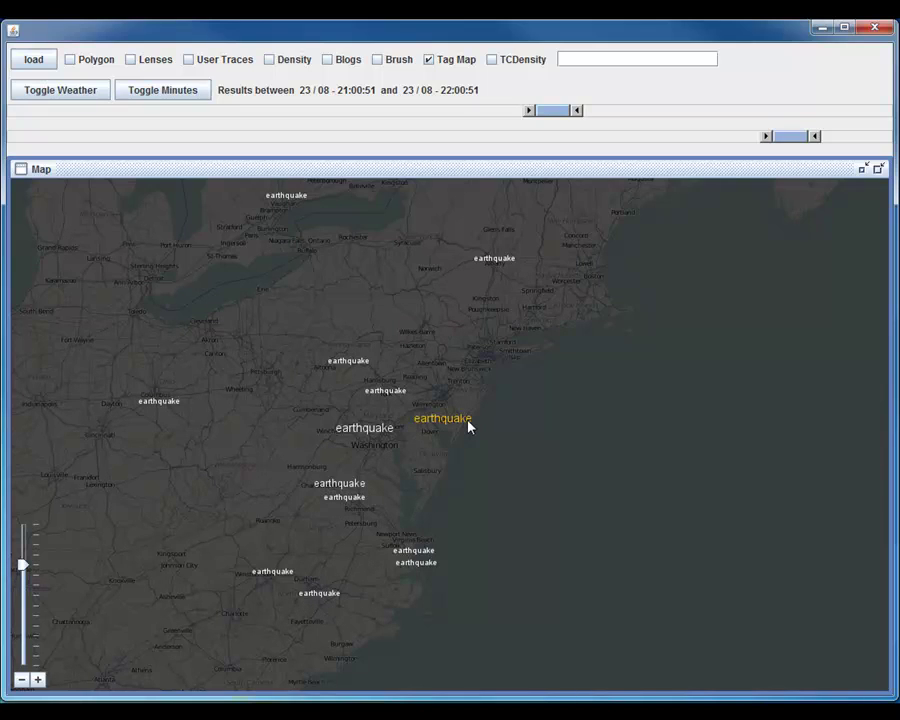
click(467, 424)
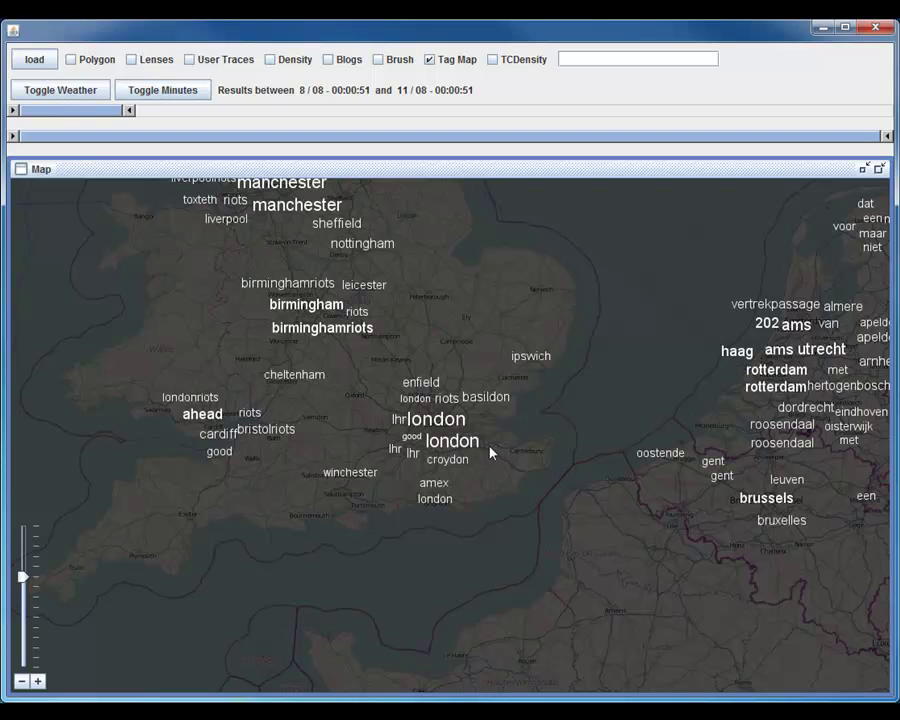
Isolate the occurrences of the tag "london" and then those of "birminghamriots" on the map of England
click(479, 450)
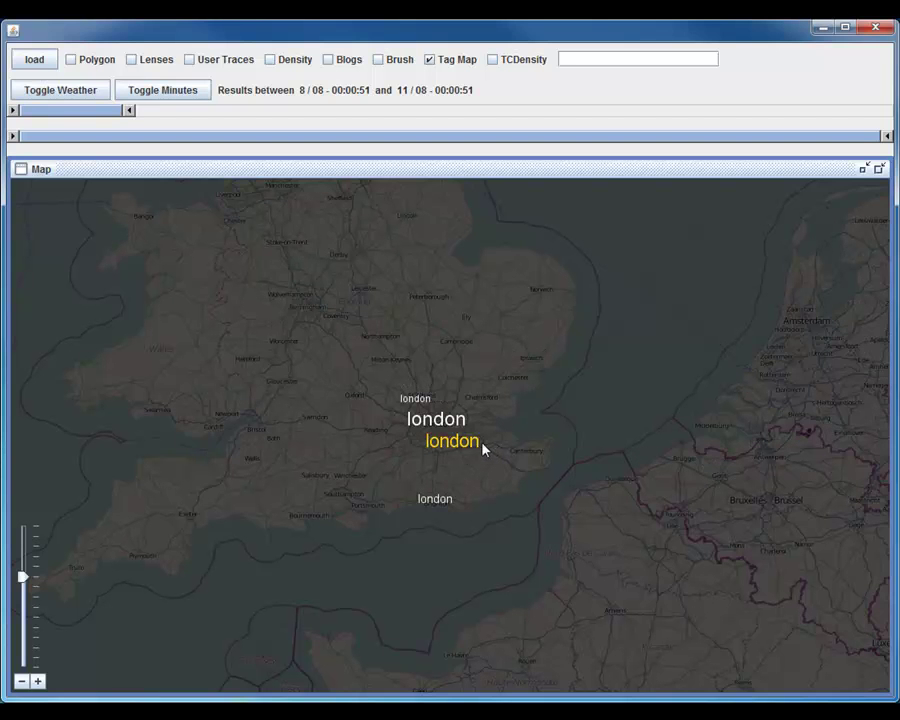
click(480, 448)
click(352, 331)
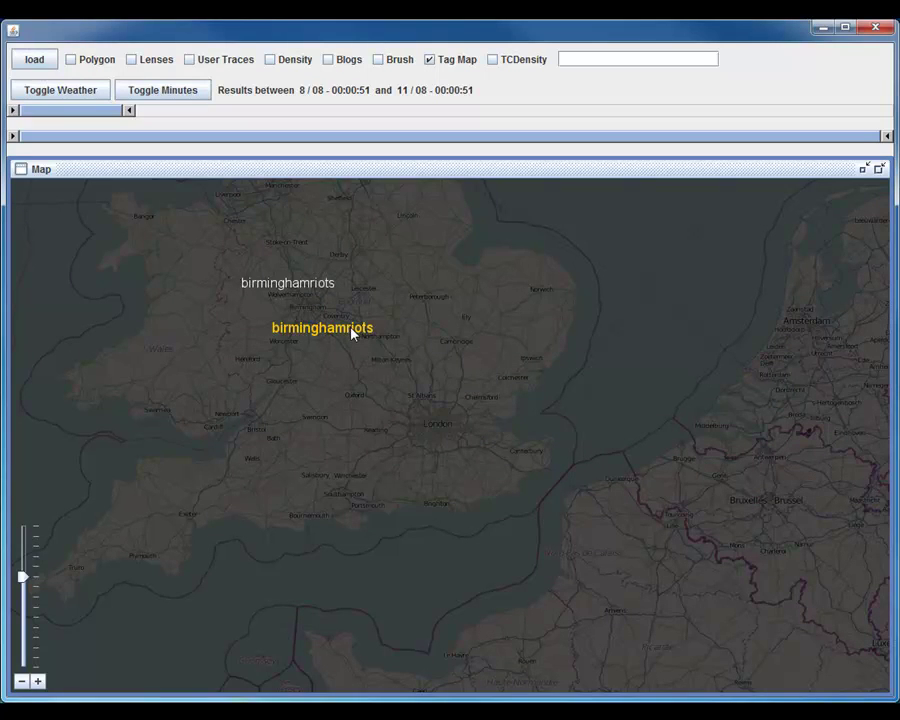
click(352, 331)
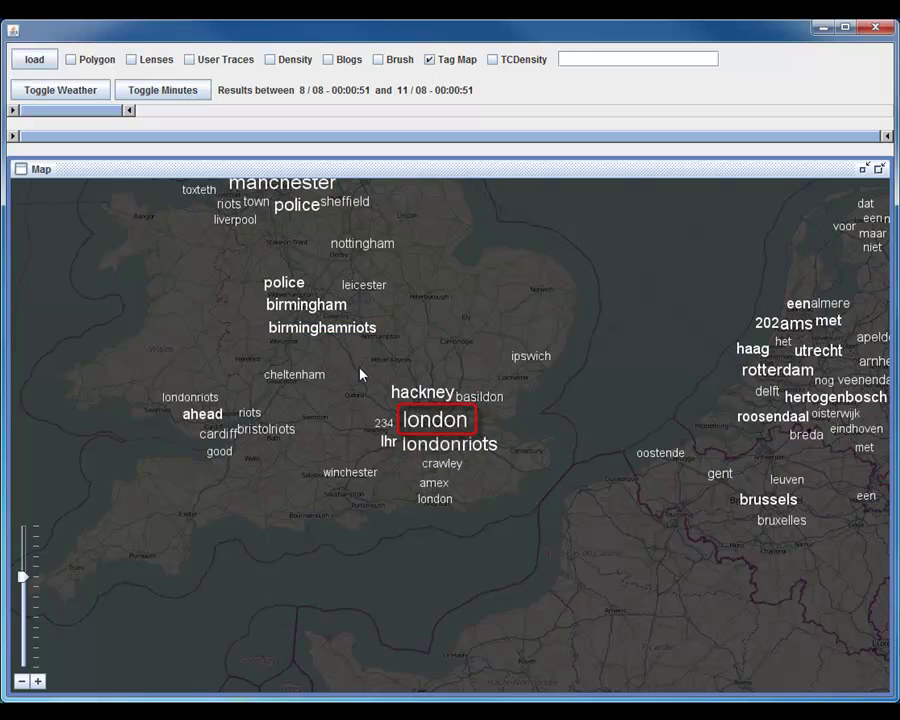
click(365, 338)
click(365, 338)
Examine the London area up close and isolate the occurrences of the tags "london" and "londonriots"
click(436, 428)
scroll(434, 428, up, 3)
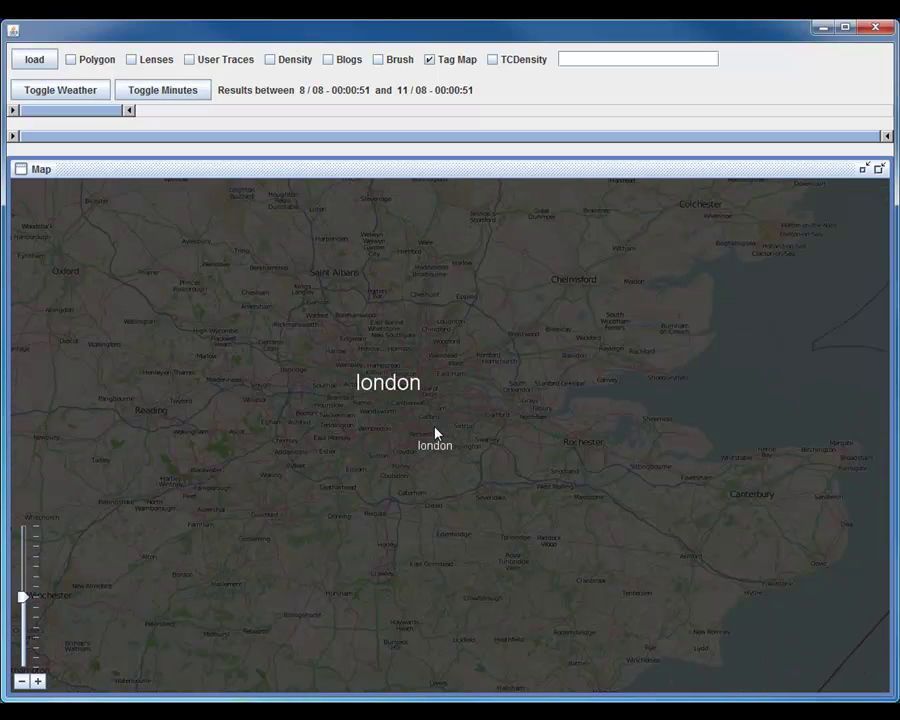
drag(465, 417, 486, 448)
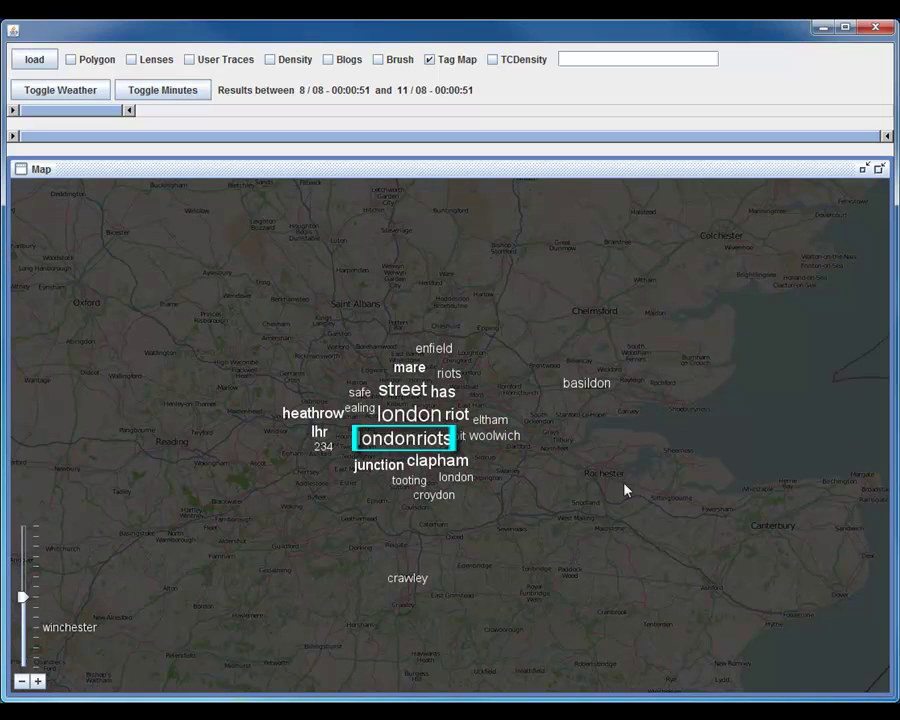
scroll(605, 474, up, 1)
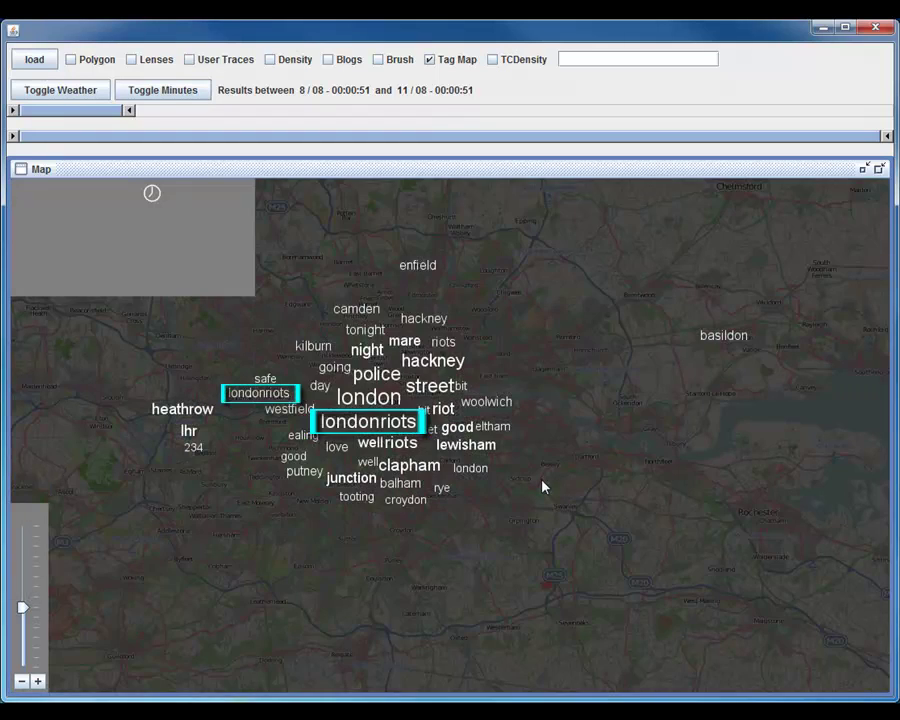
scroll(549, 487, up, 1)
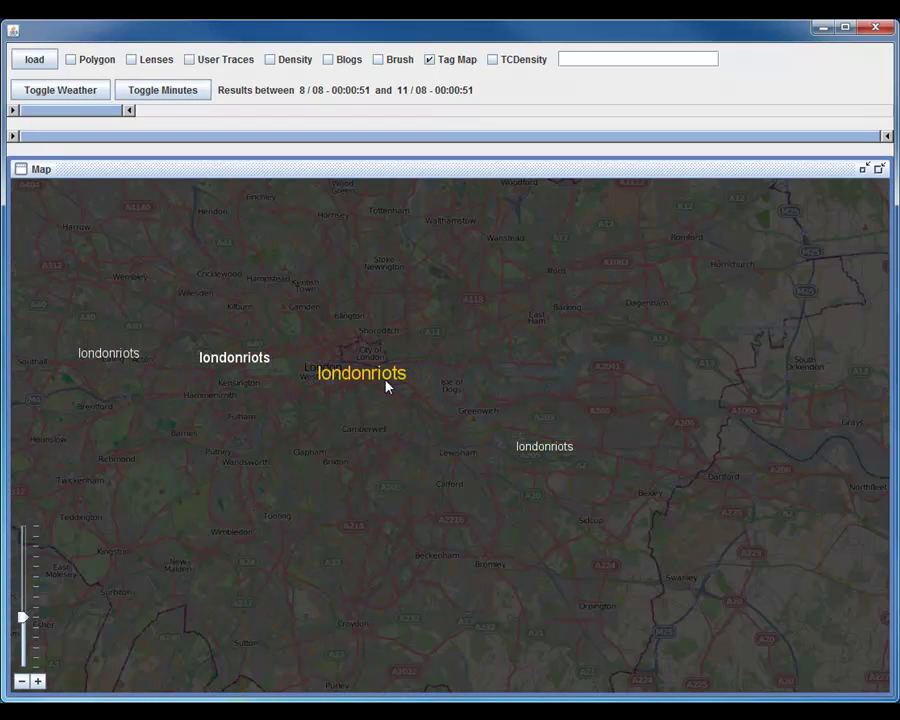
Search for the messages containing the tag "londonriots" from its occurrence southeast of central London
drag(386, 384, 438, 422)
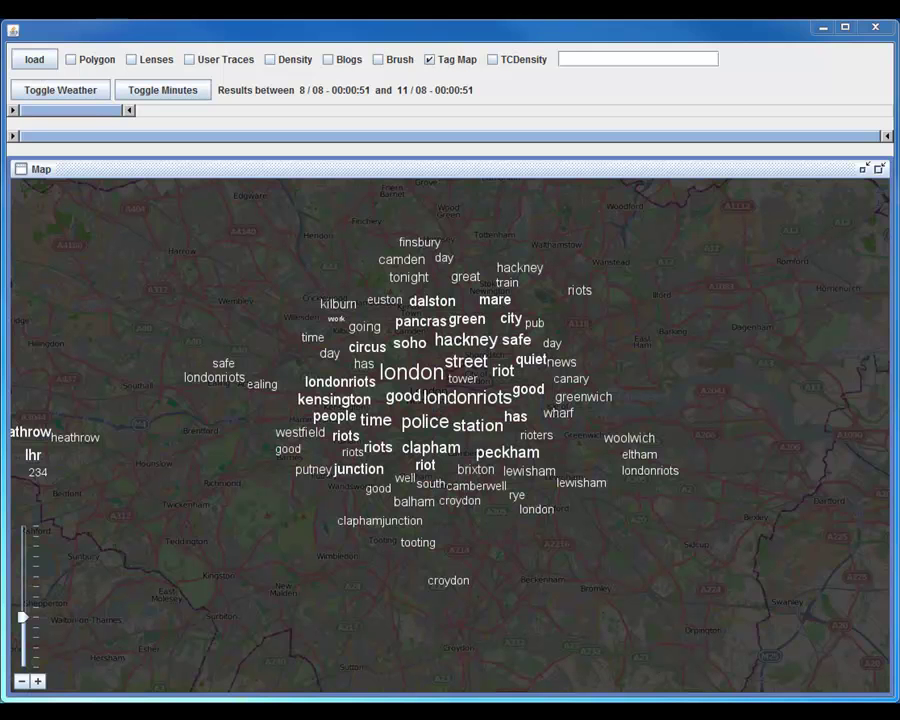
click(658, 485)
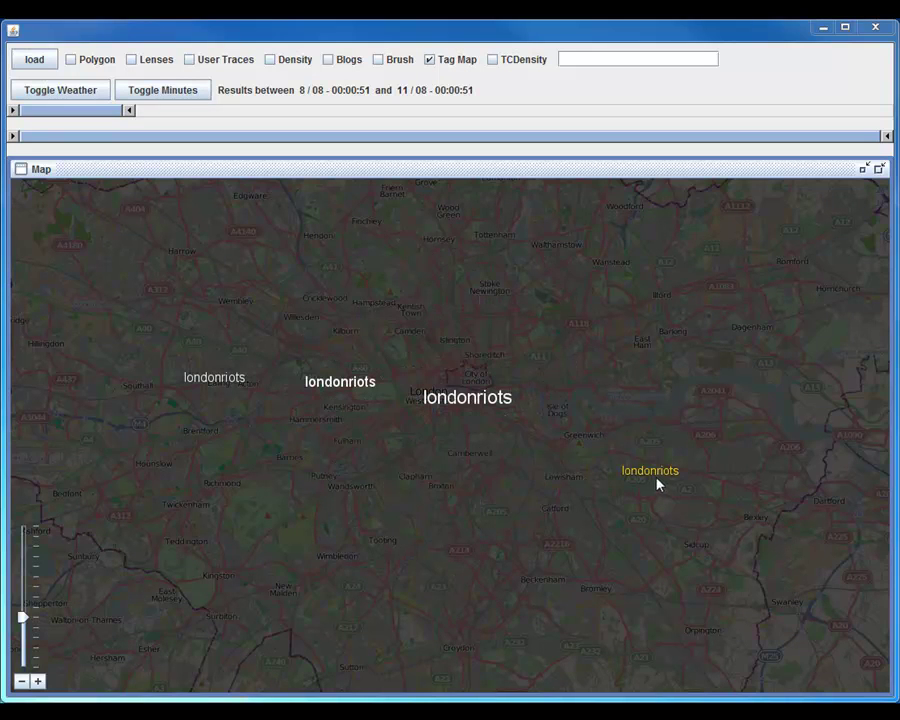
click(644, 474)
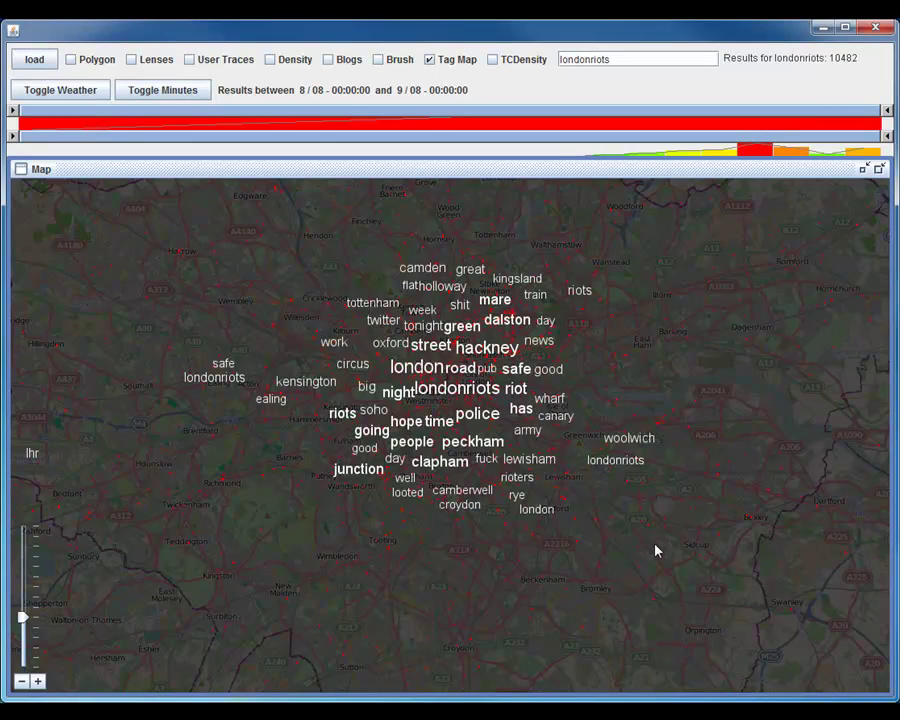
Replace the tag map with lenses and examine the terms used in the "londonriots" messages around central and south London
click(431, 61)
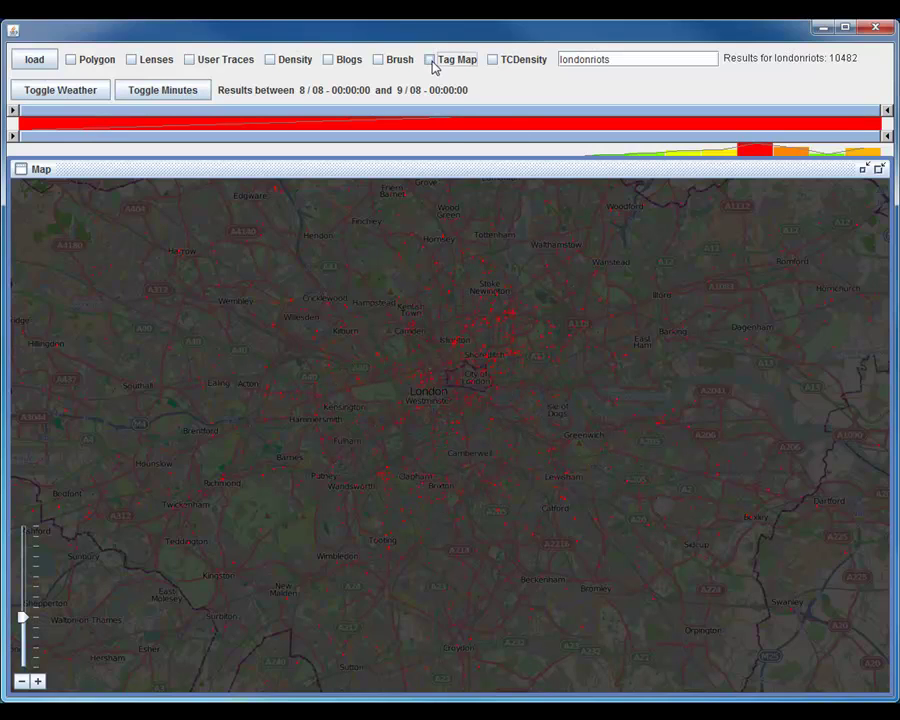
click(131, 59)
click(447, 452)
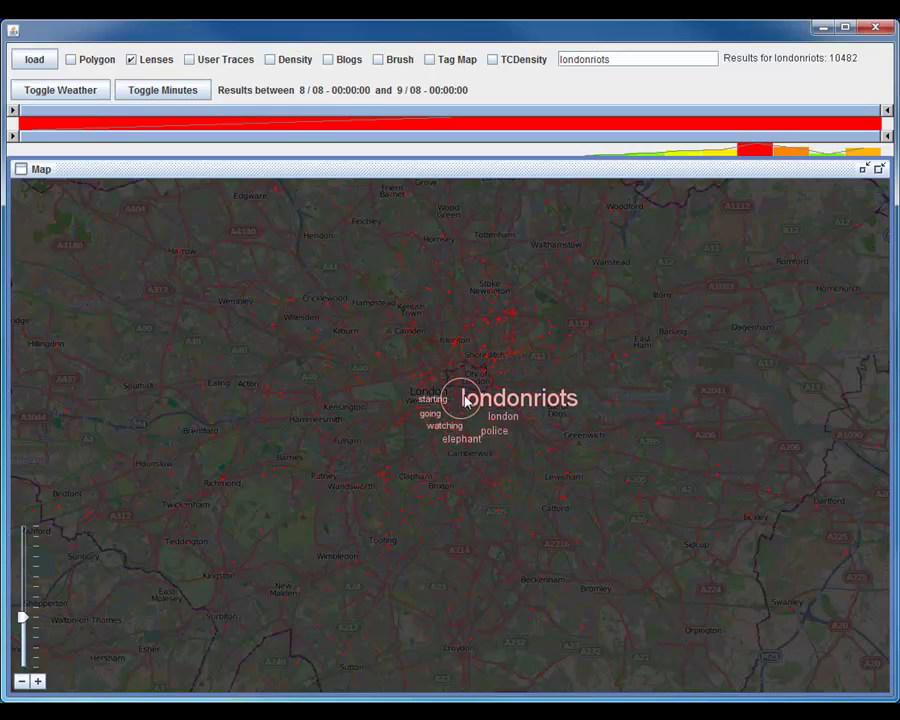
drag(508, 362, 562, 430)
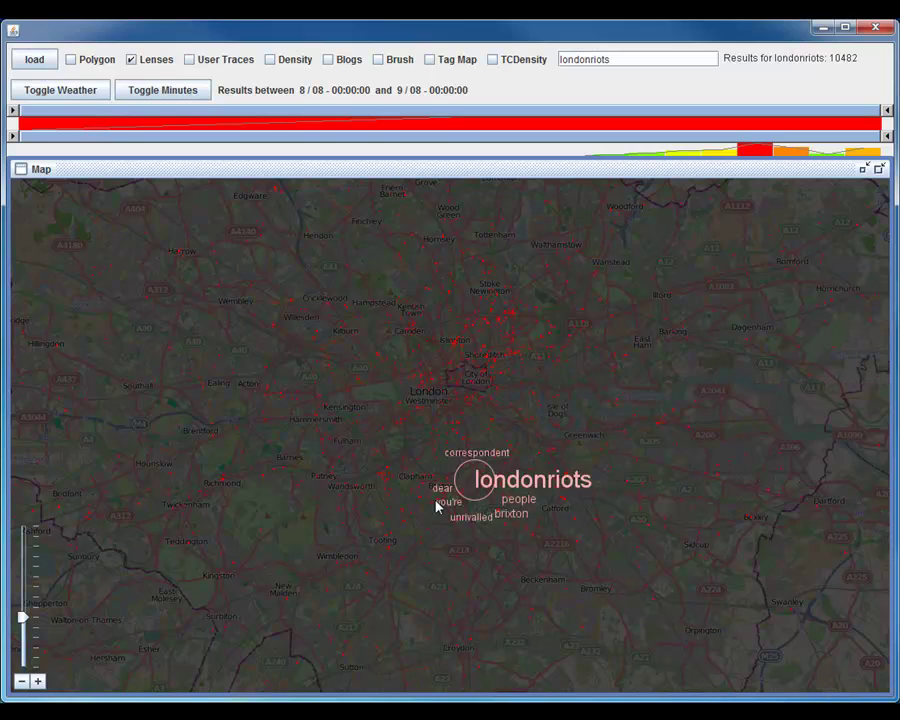
scroll(380, 538, up, 1)
drag(336, 519, 317, 512)
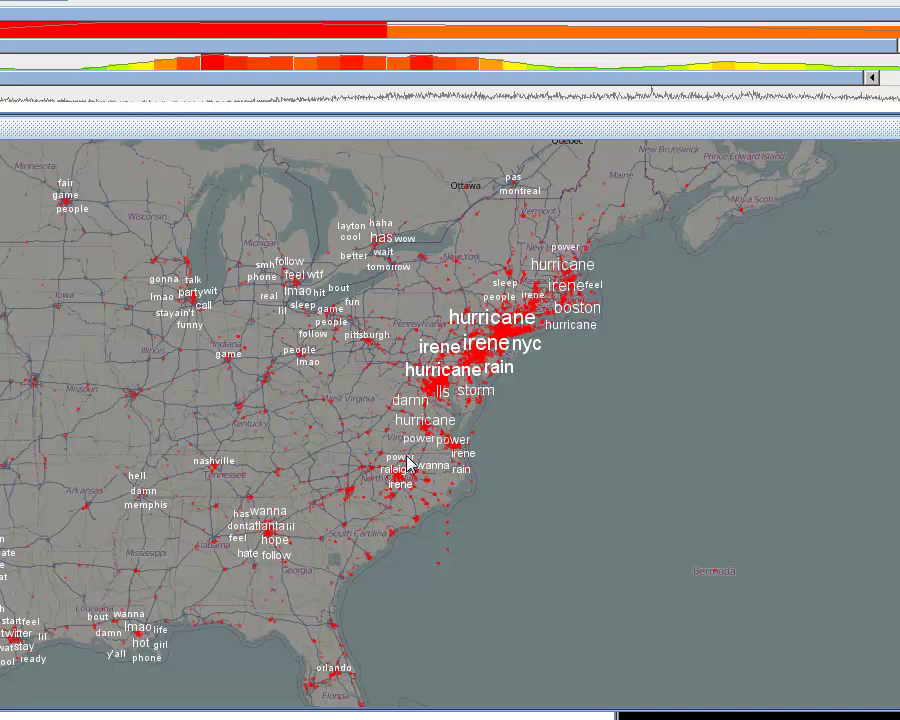
Search for the tag "power" on the east coast hurricane map and examine its message locations around Richmond up close
drag(446, 495, 480, 454)
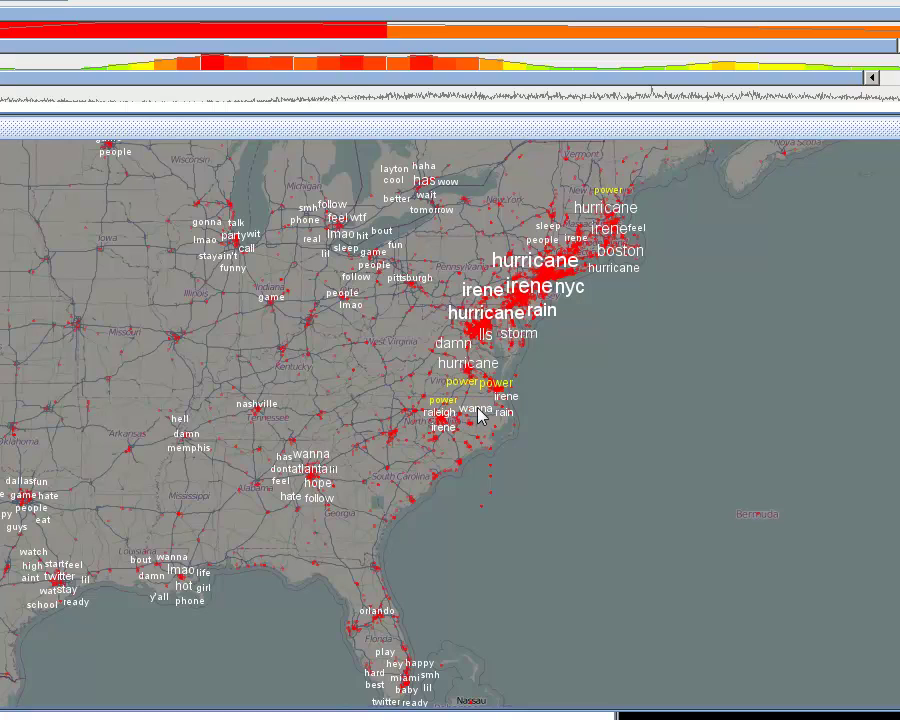
click(572, 394)
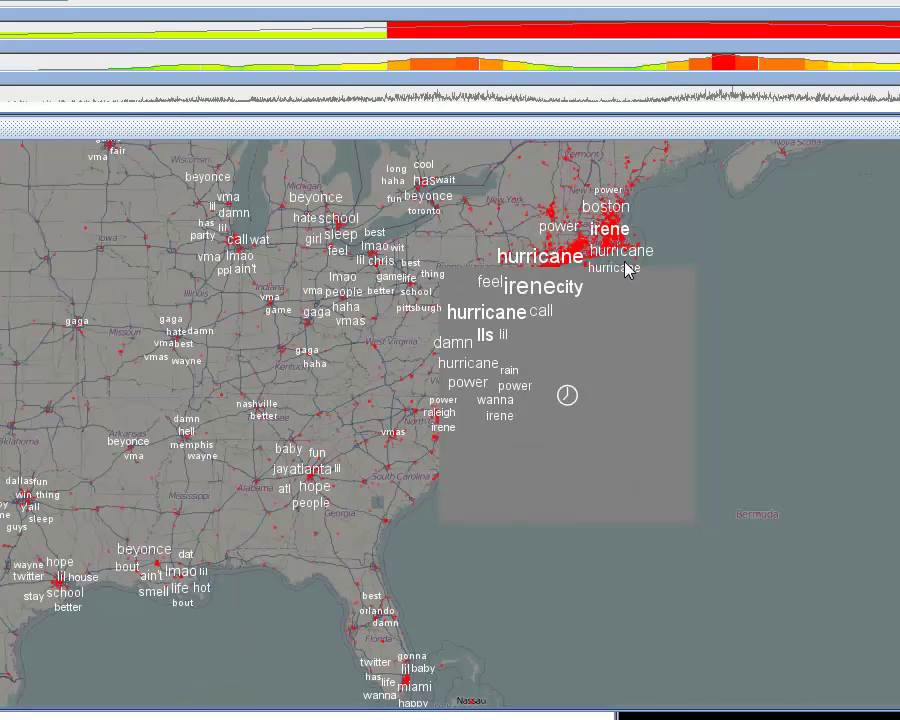
scroll(474, 460, up, 1)
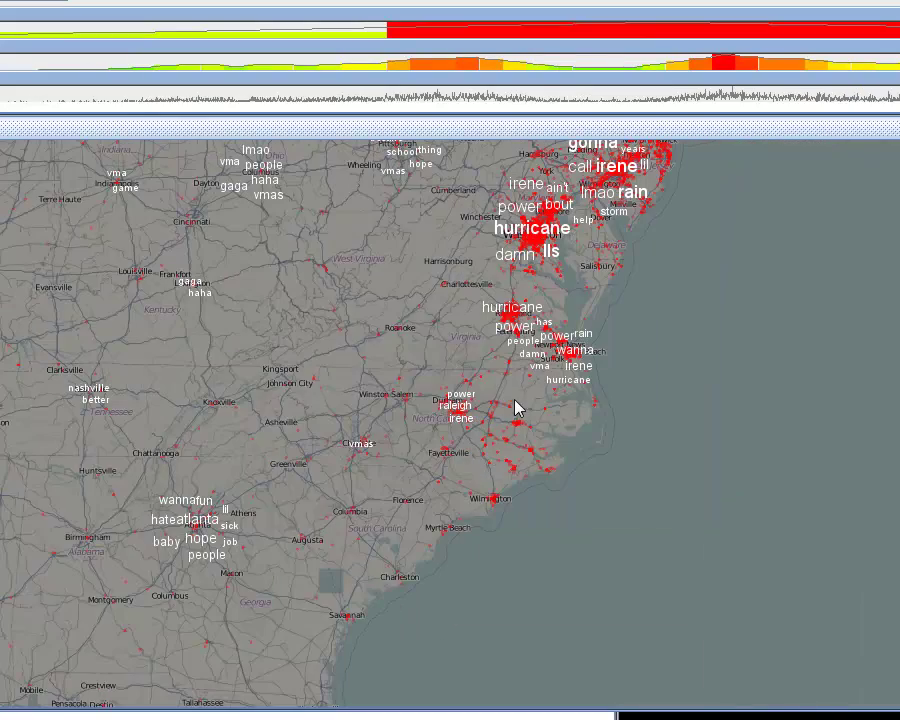
drag(514, 408, 478, 478)
scroll(456, 424, up, 1)
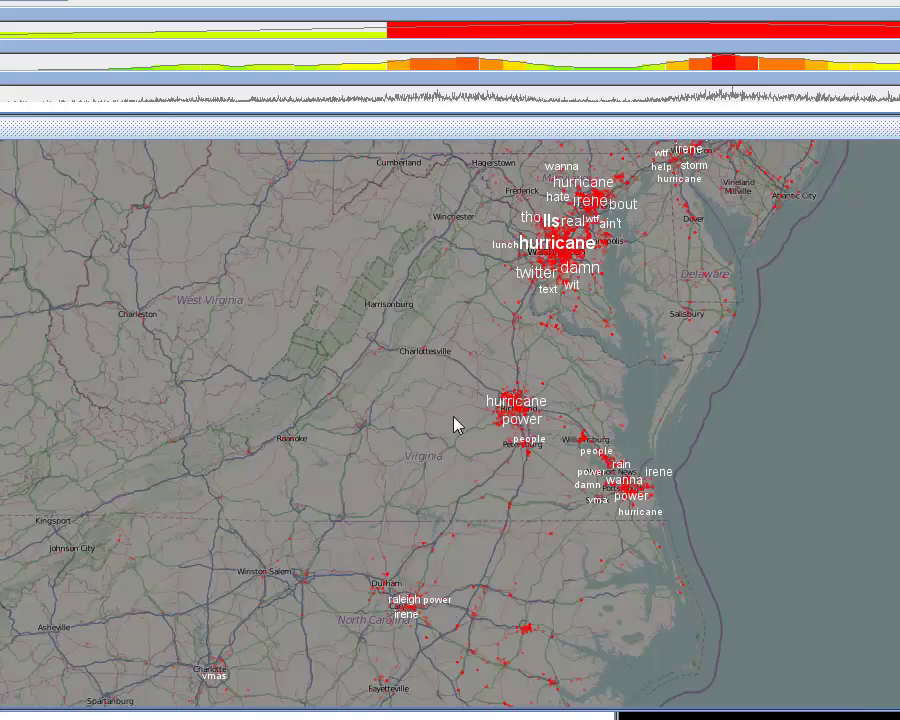
scroll(404, 424, up, 1)
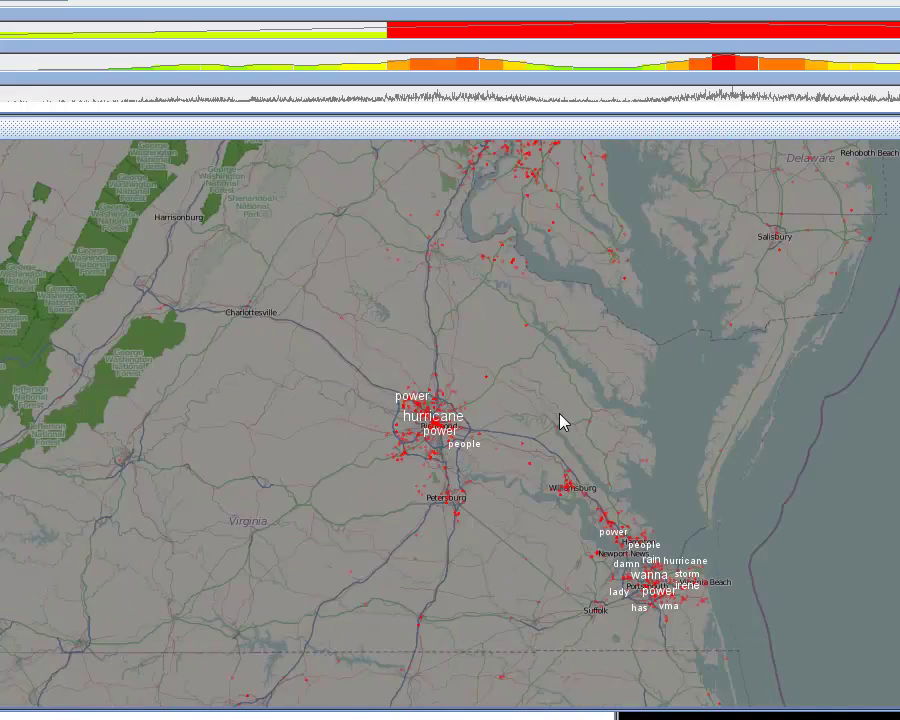
scroll(555, 423, up, 1)
scroll(566, 405, up, 1)
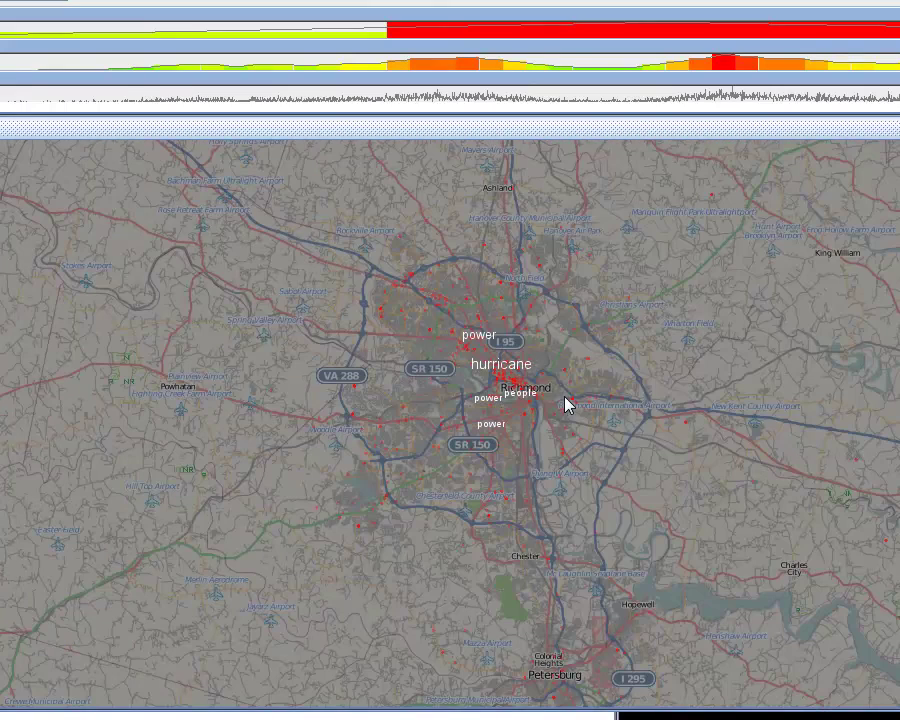
scroll(642, 389, up, 1)
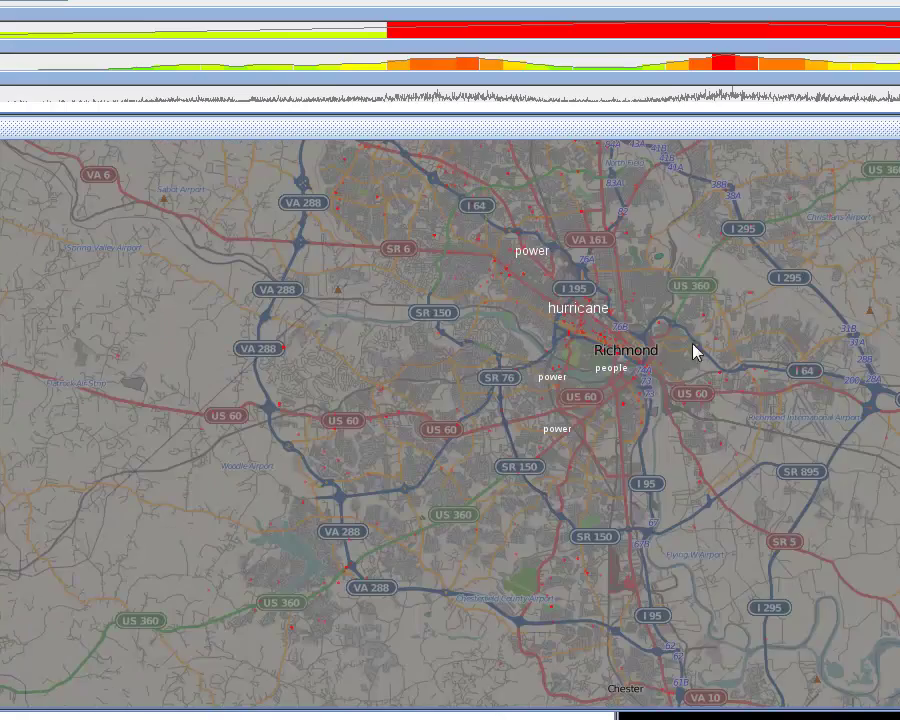
drag(749, 300, 651, 414)
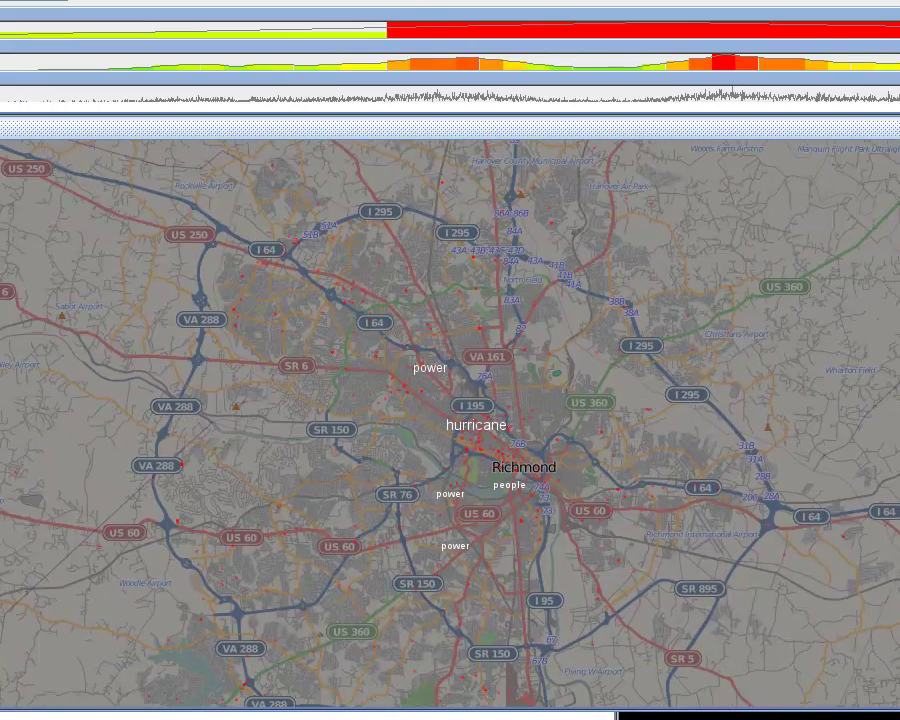
Fix a lens over the area northwest of Richmond and enlarge the message content list, sorting it by column S
mouse_move(396, 378)
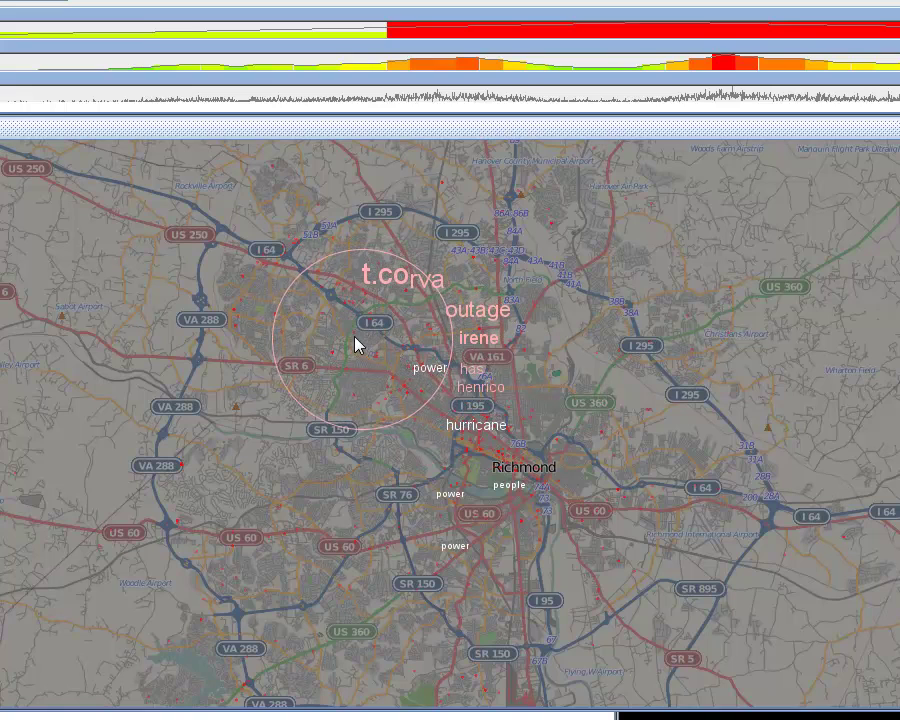
drag(334, 333, 367, 338)
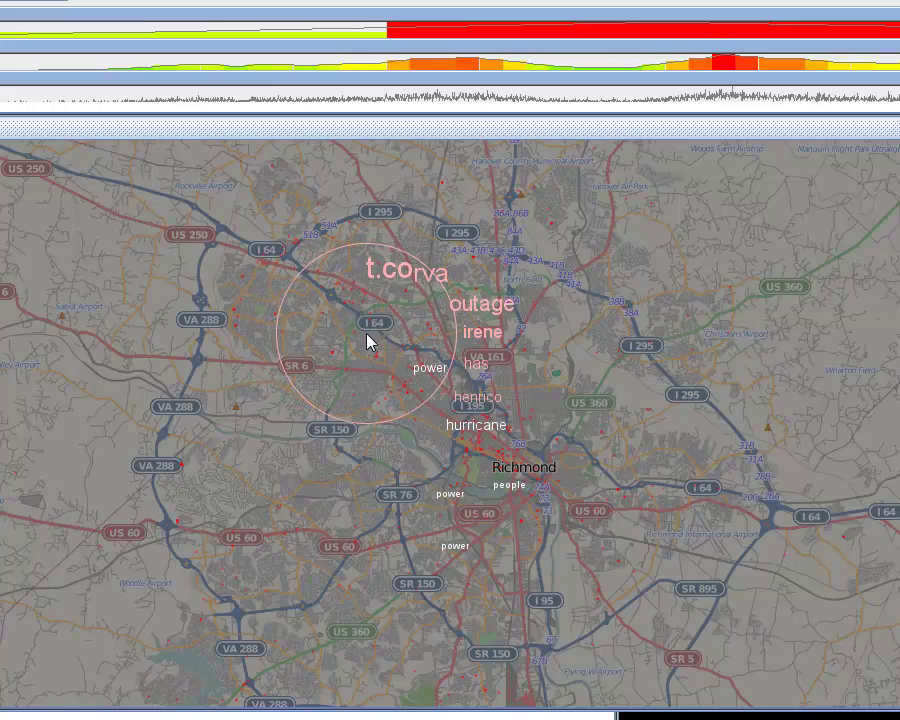
click(367, 334)
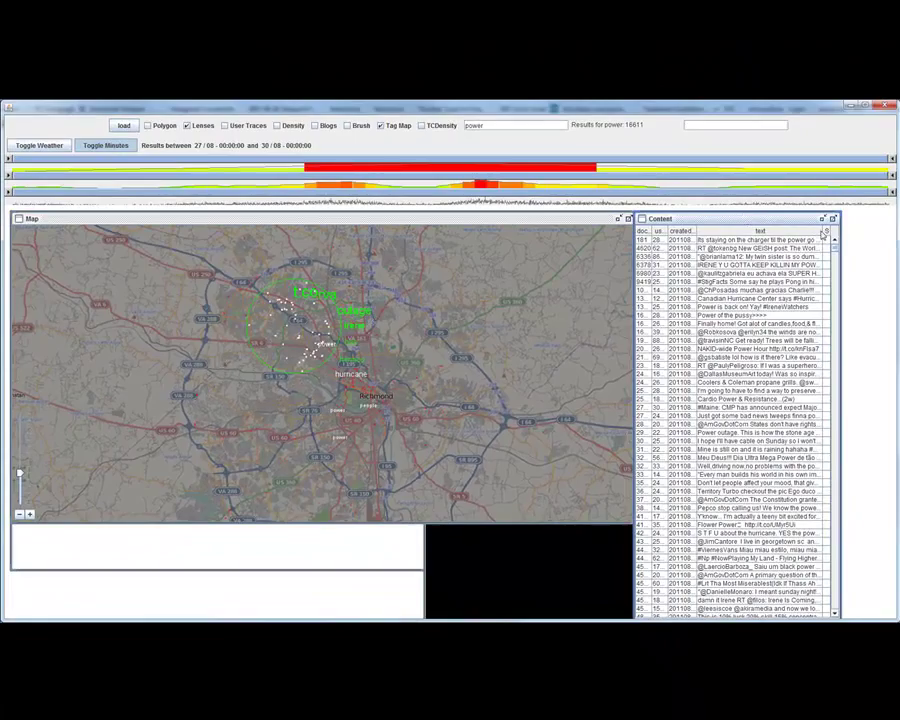
click(822, 218)
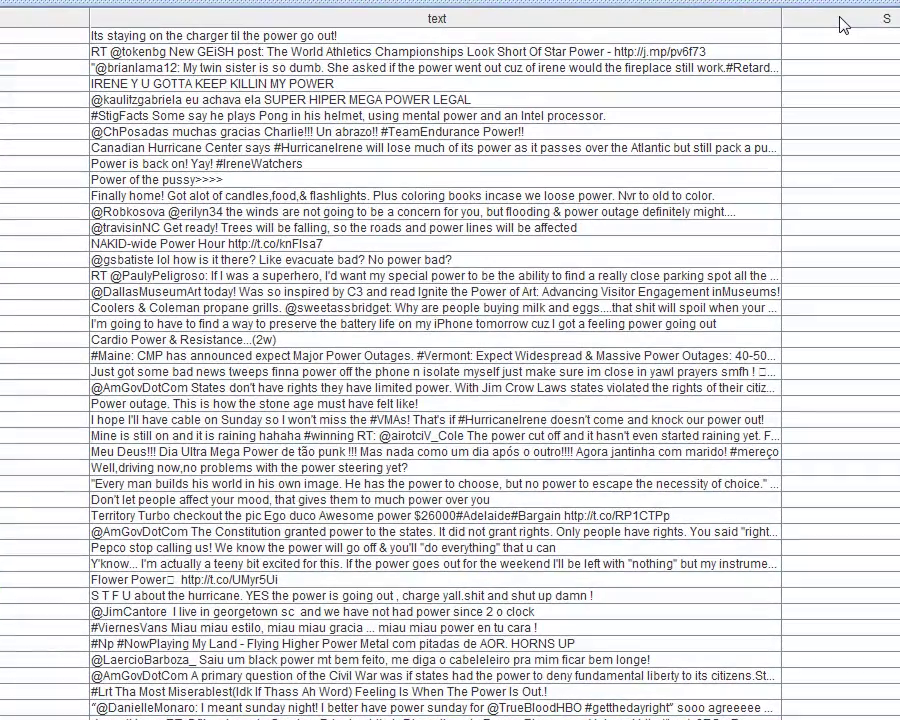
click(792, 19)
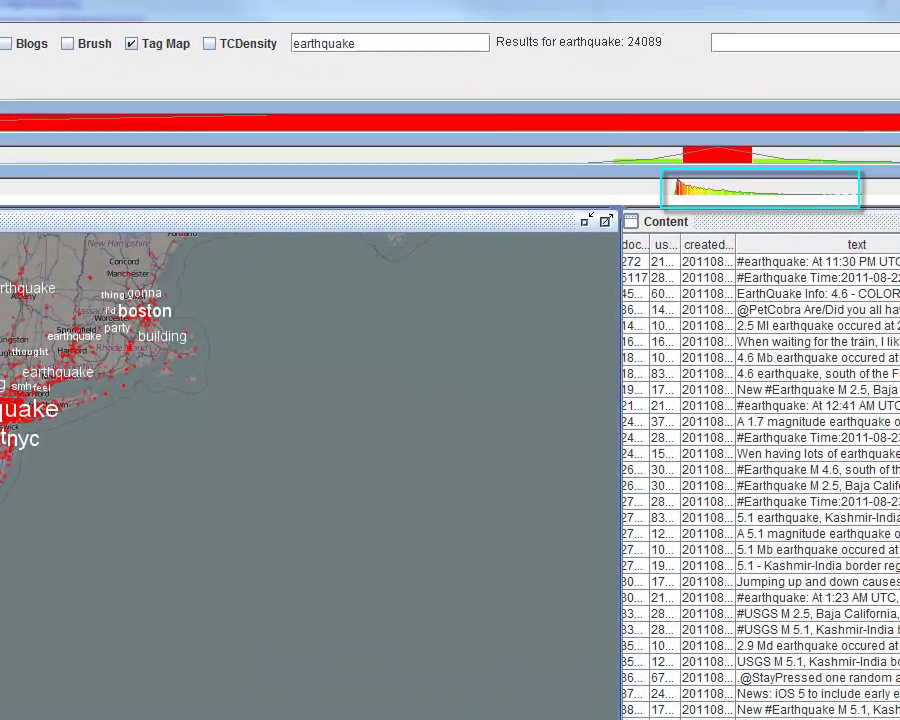
Narrow the time range of the "earthquake" results on the east coast map to 23/08 from 17:51:00 to 17:52:00
drag(408, 511, 563, 511)
drag(125, 565, 119, 602)
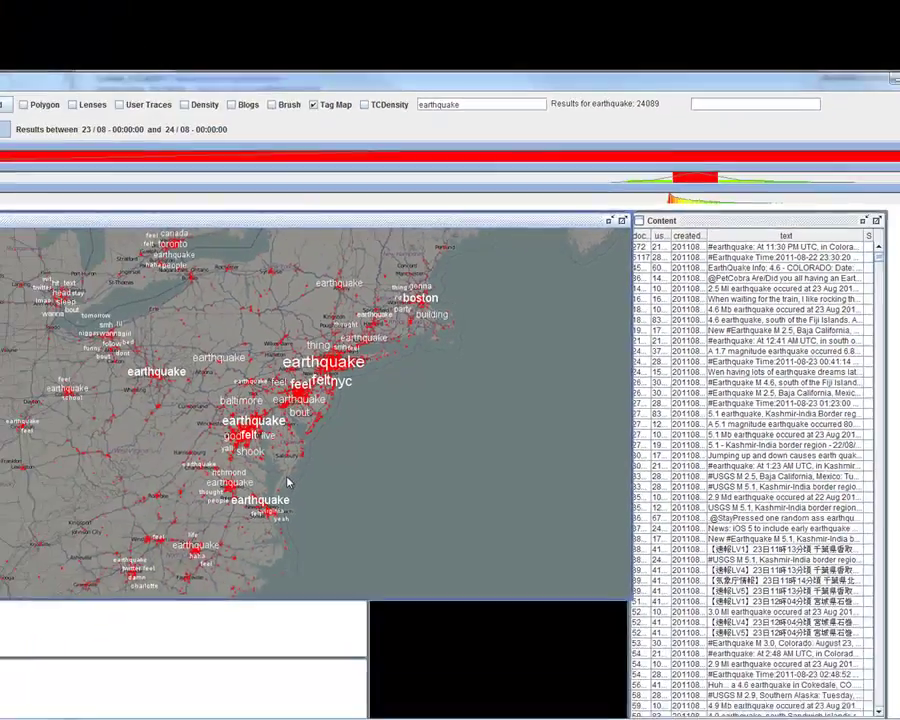
scroll(91, 615, up, 1)
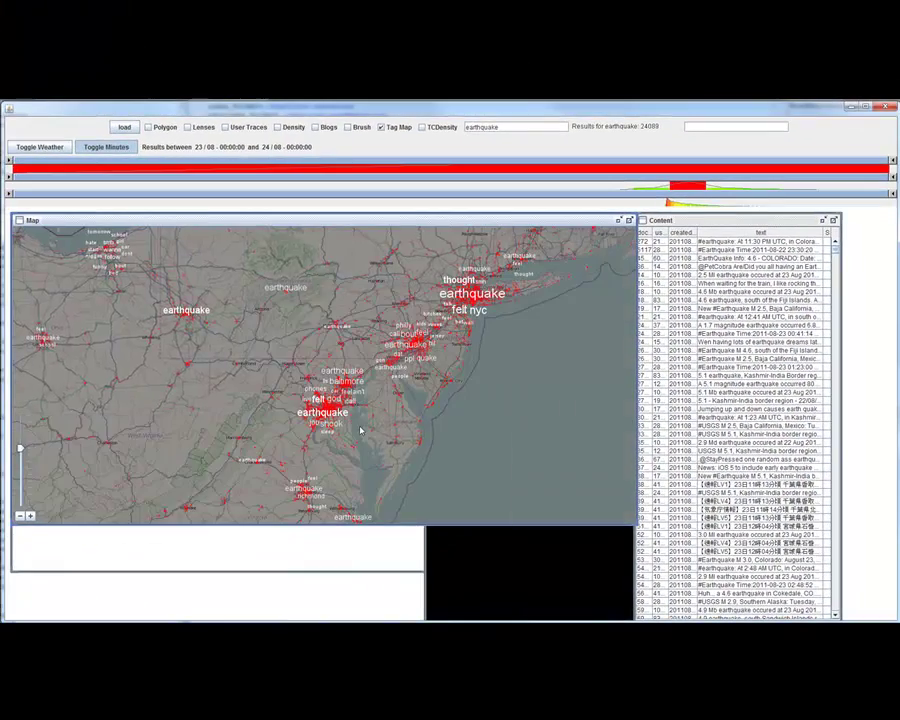
drag(367, 440, 377, 396)
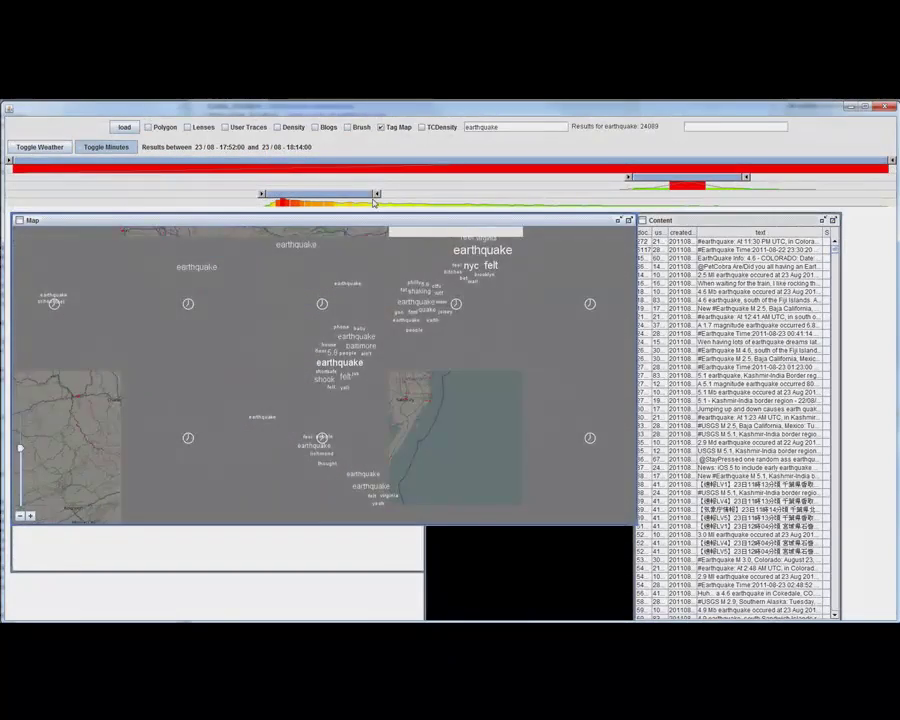
drag(374, 194, 344, 194)
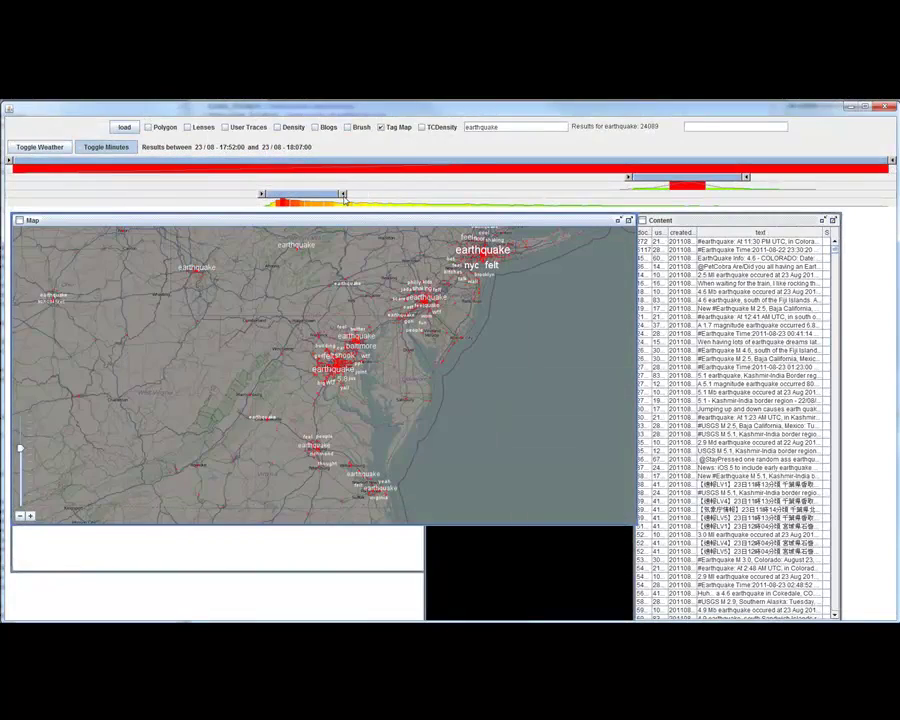
drag(344, 194, 271, 197)
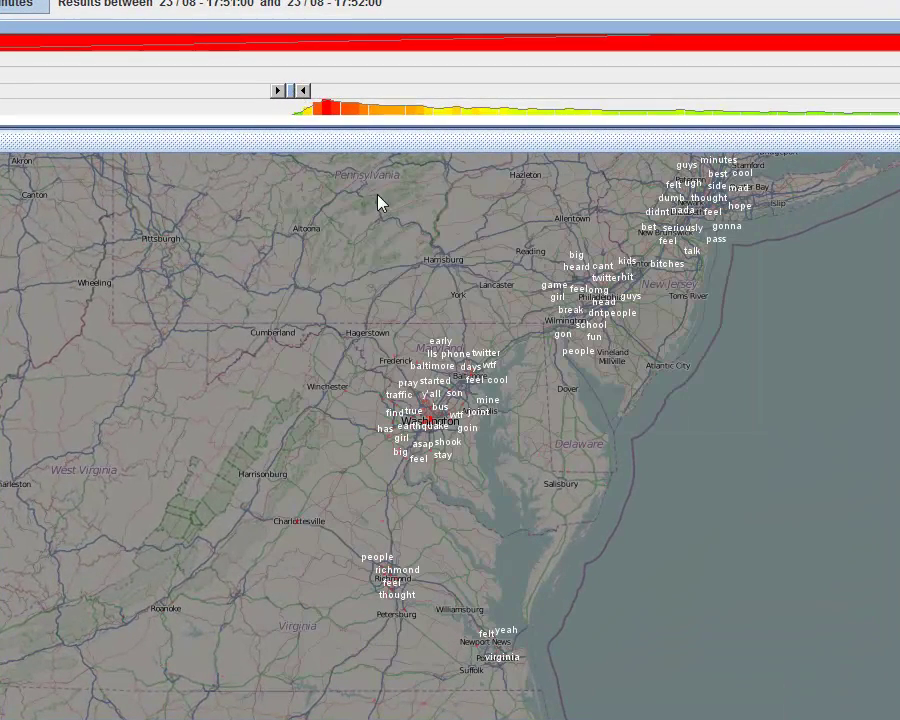
scroll(378, 201, down, 1)
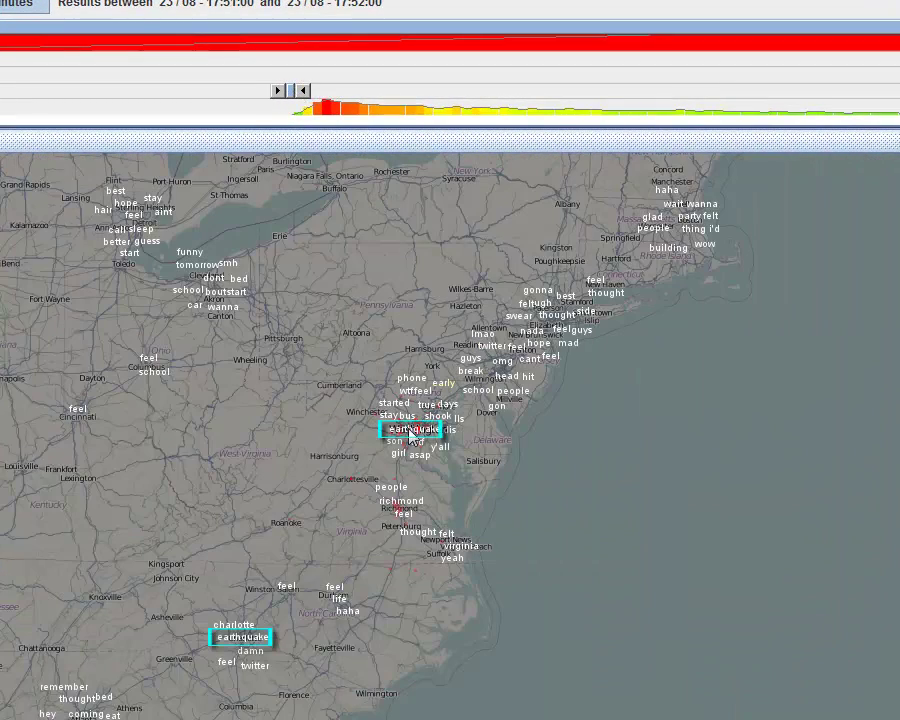